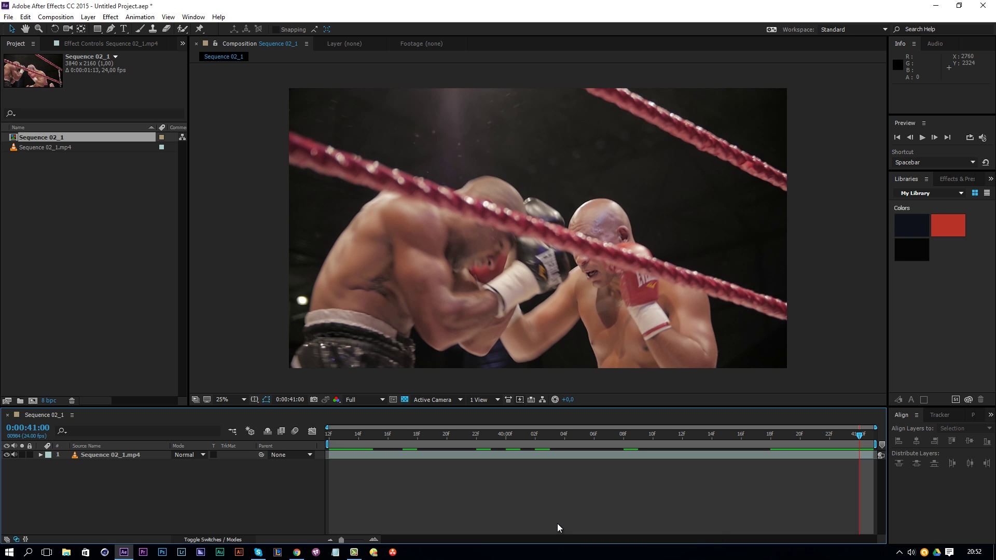
- Preview the boxing clip Sequence 02_1.mp4 and stop playback at 0:00:40:20
key("F3")
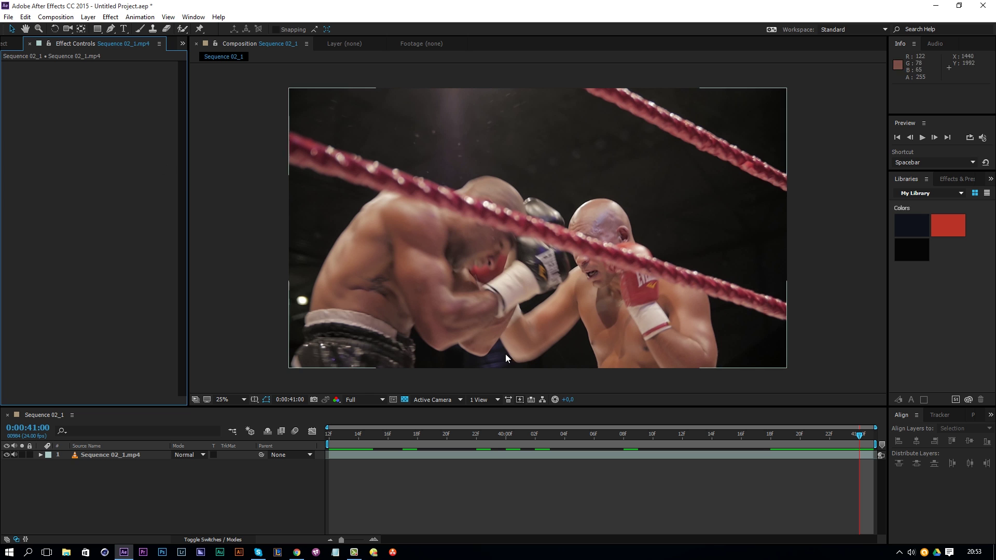
left_click(682, 435)
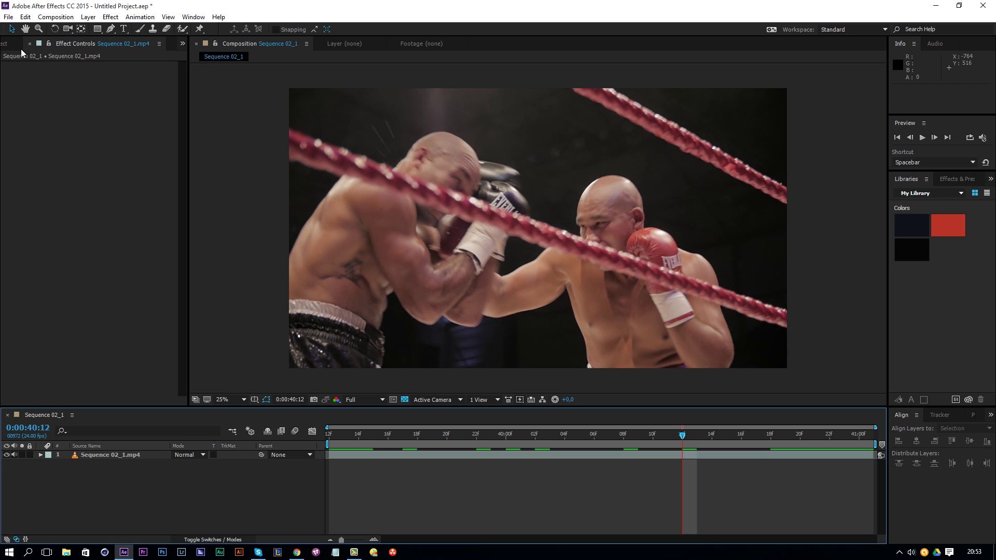
left_click(7, 44)
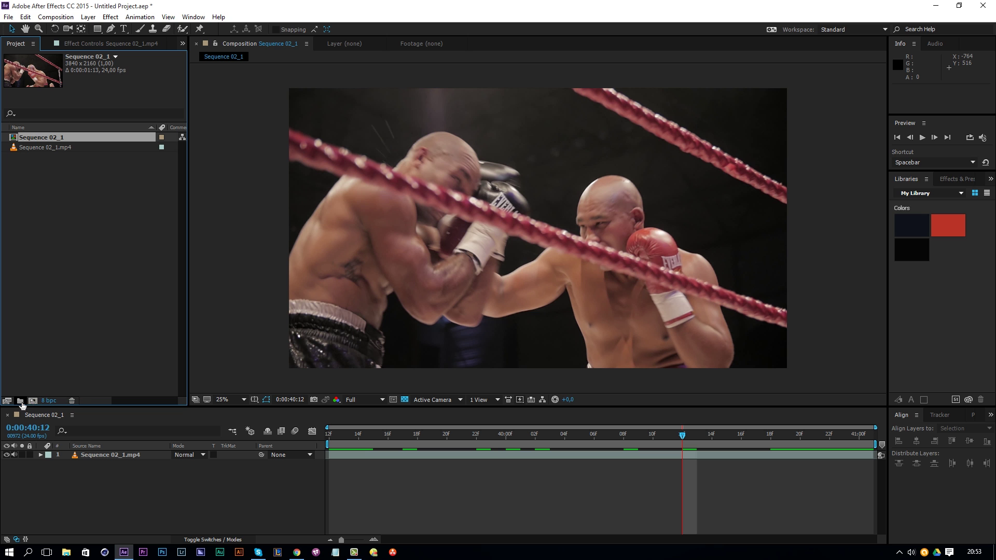
left_click(493, 486)
key("space")
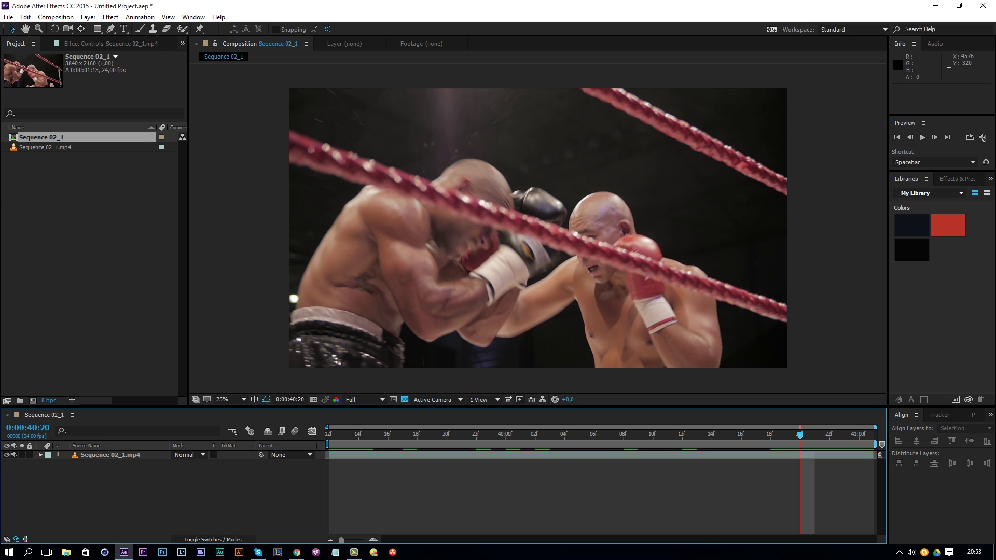
- Find 'transform' in Effects & Presets and drag Transform onto the boxing clip layer
left_click(106, 457)
left_click(193, 17)
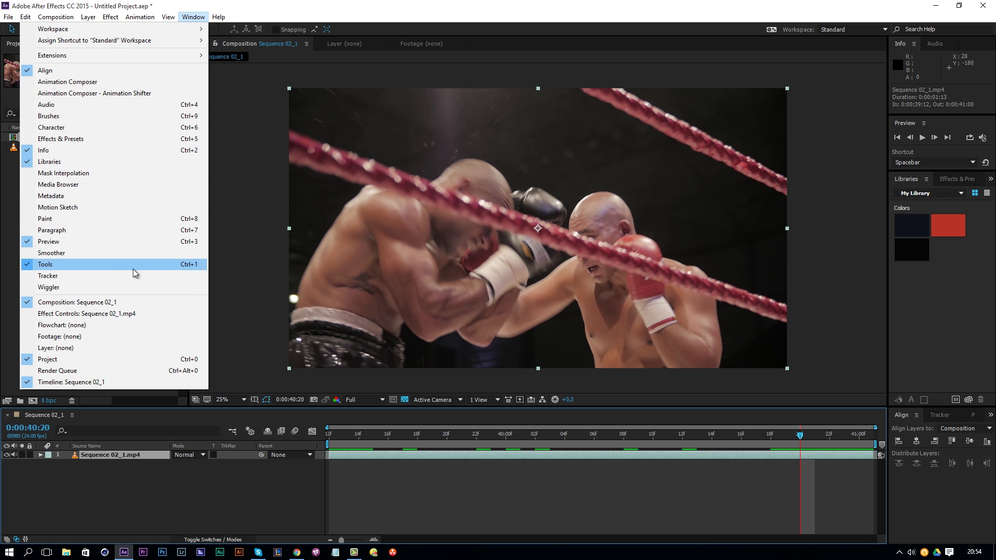
left_click(90, 138)
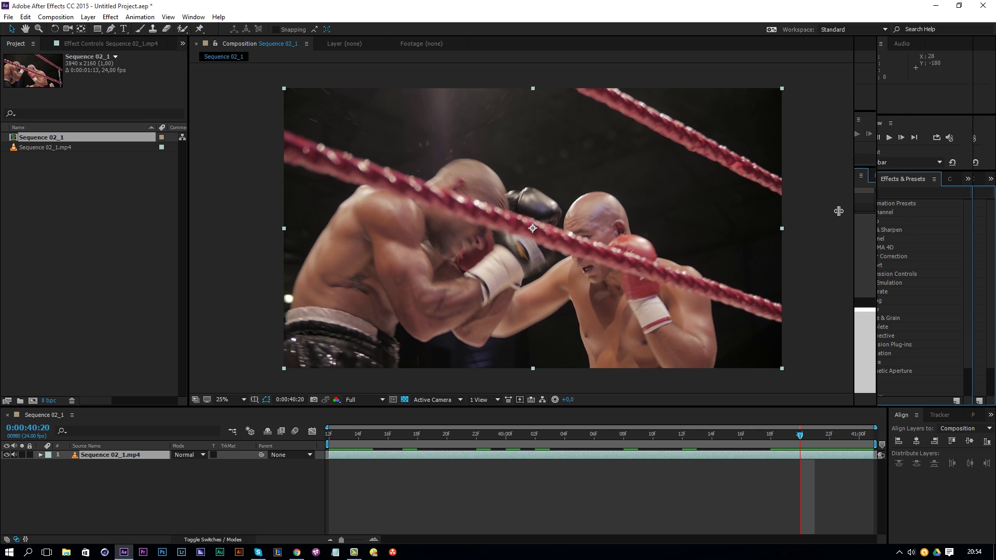
left_click(865, 191)
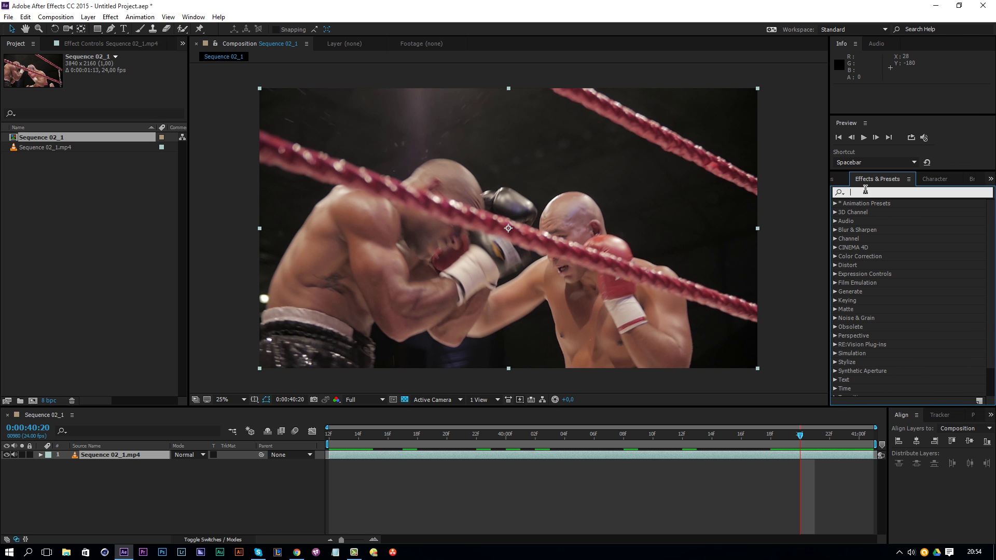
type("transform")
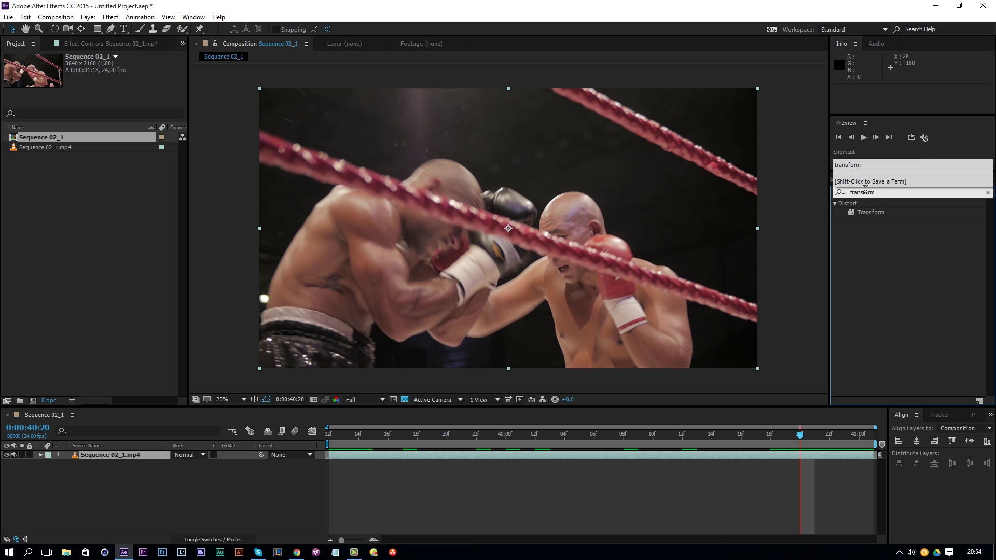
left_click_drag(871, 213, 652, 459)
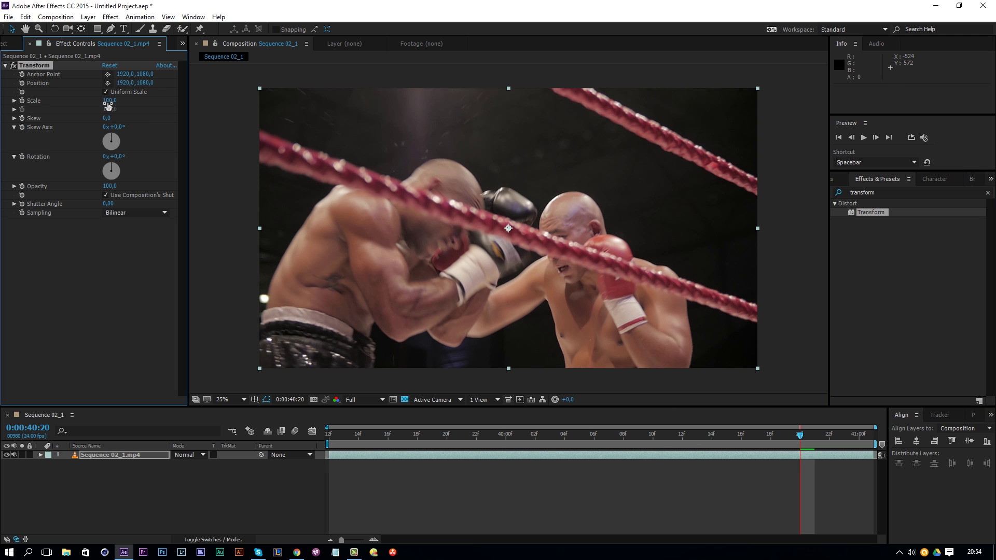
- Reveal the layer's Scale property and select the Transform effect's settings
left_click(160, 459)
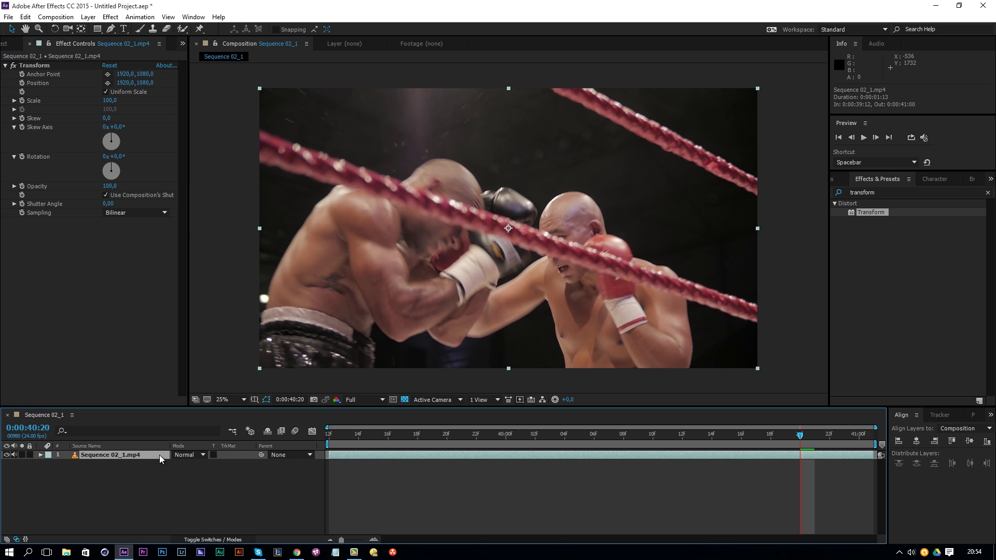
key("s")
key("s")
left_click(112, 474)
left_click(104, 457)
left_click(31, 66)
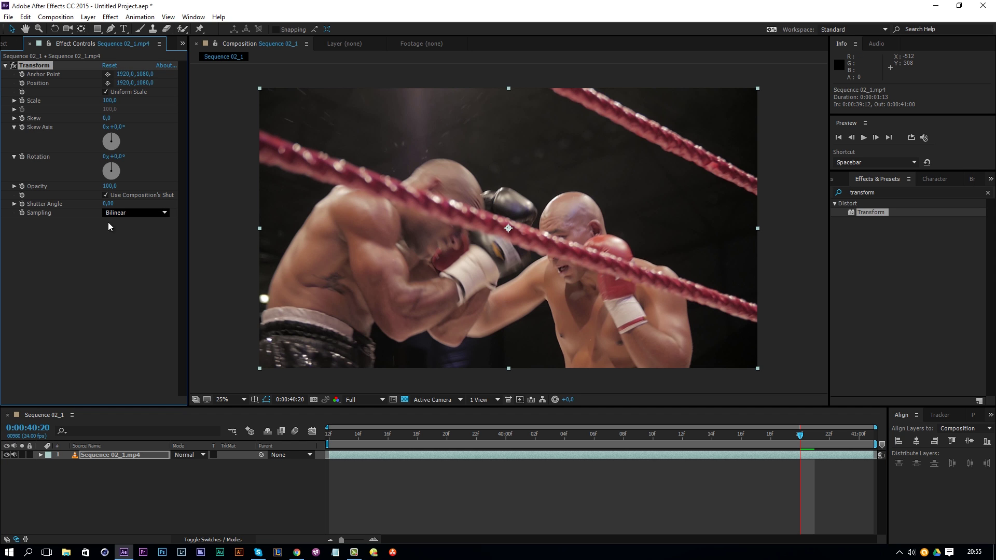
- Place Motion Tile above Transform, then add a Slider Control beneath them on the clip
left_click(873, 192)
key("ctrl+a")
type("motion ")
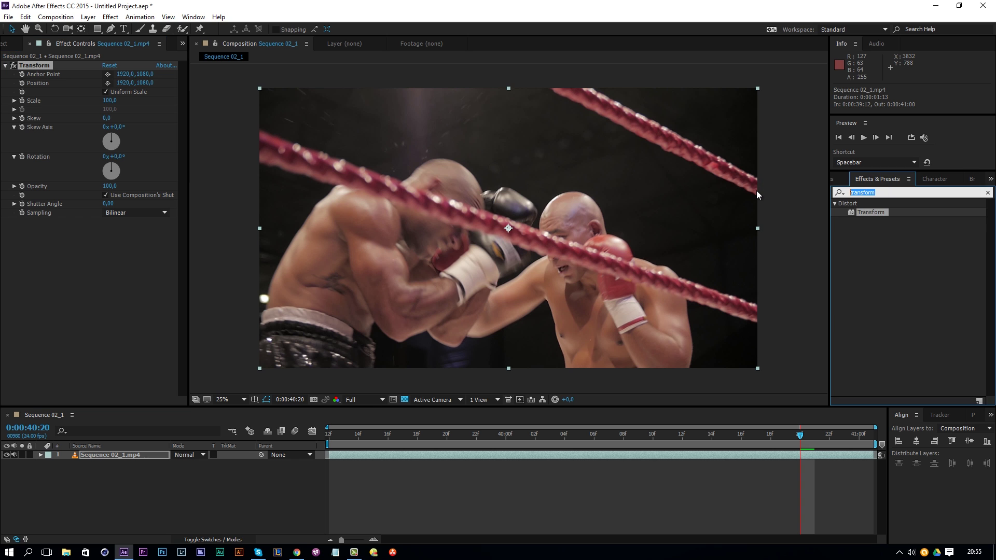
type("tile")
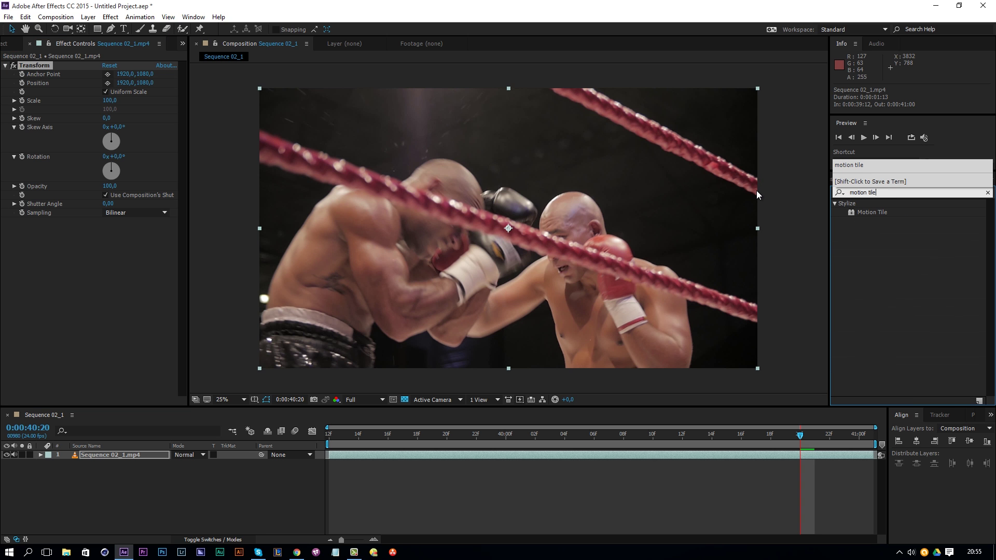
left_click_drag(871, 212, 44, 64)
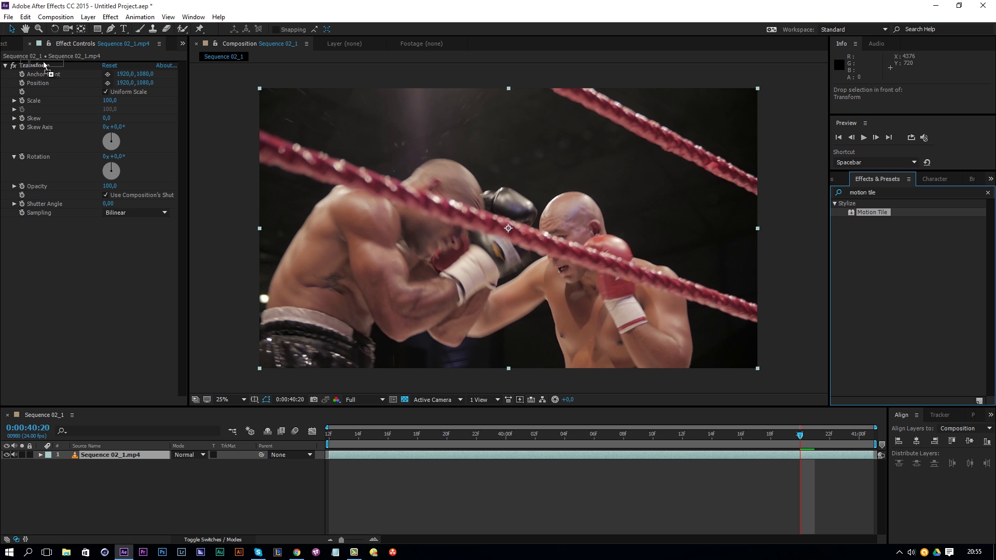
left_click_drag(45, 64, 45, 65)
type("slide")
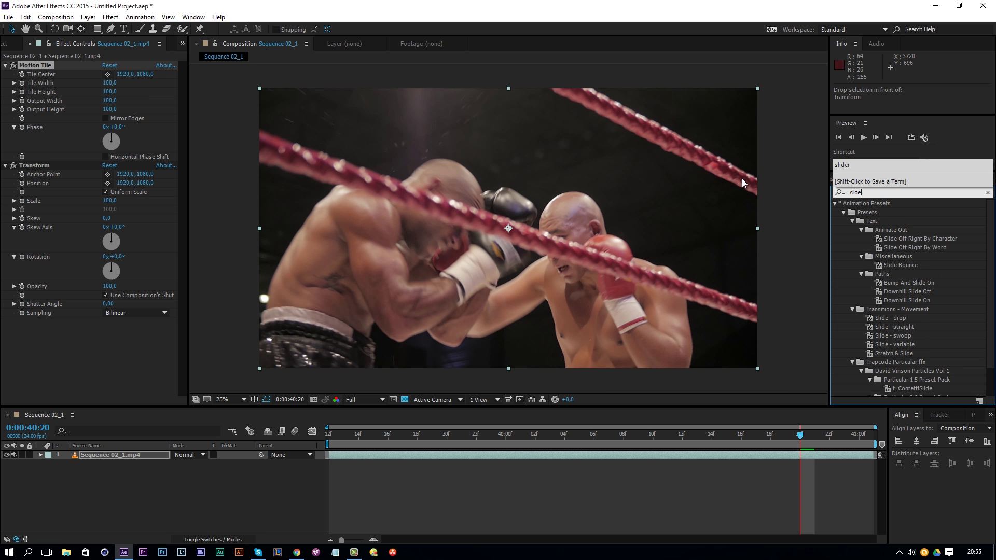
type("r")
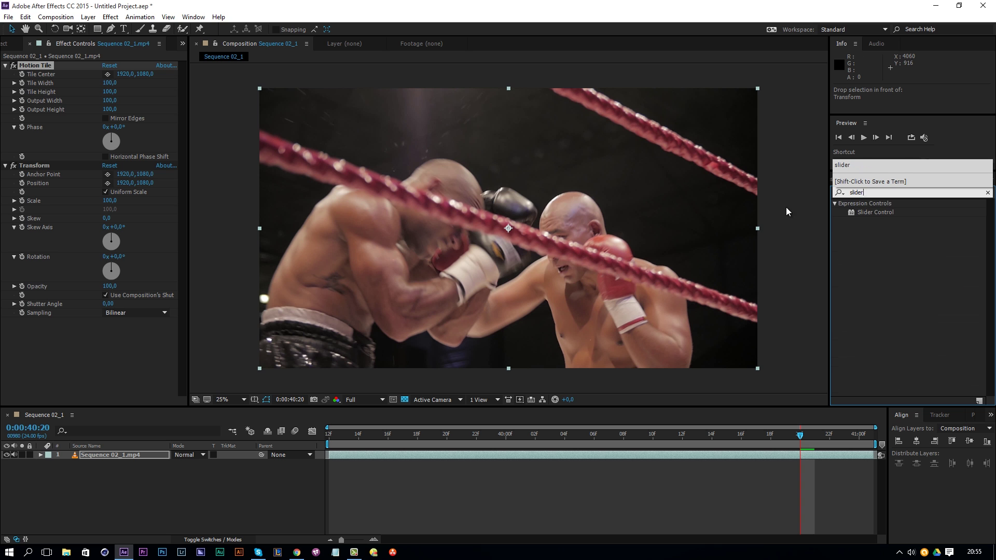
type(" c")
left_click_drag(876, 212, 56, 338)
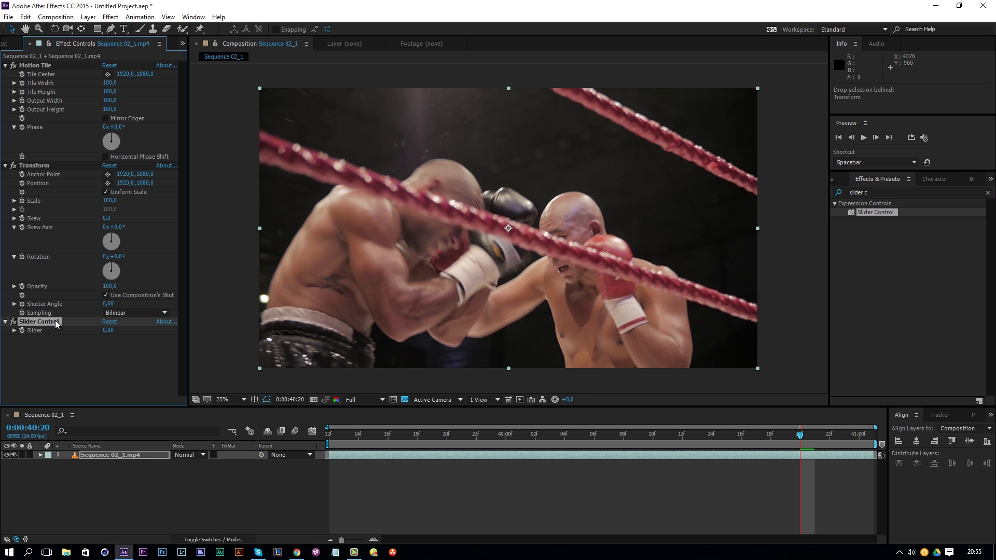
- Duplicate the Slider Control and rename the first slider 'Frequency'
left_click(25, 17)
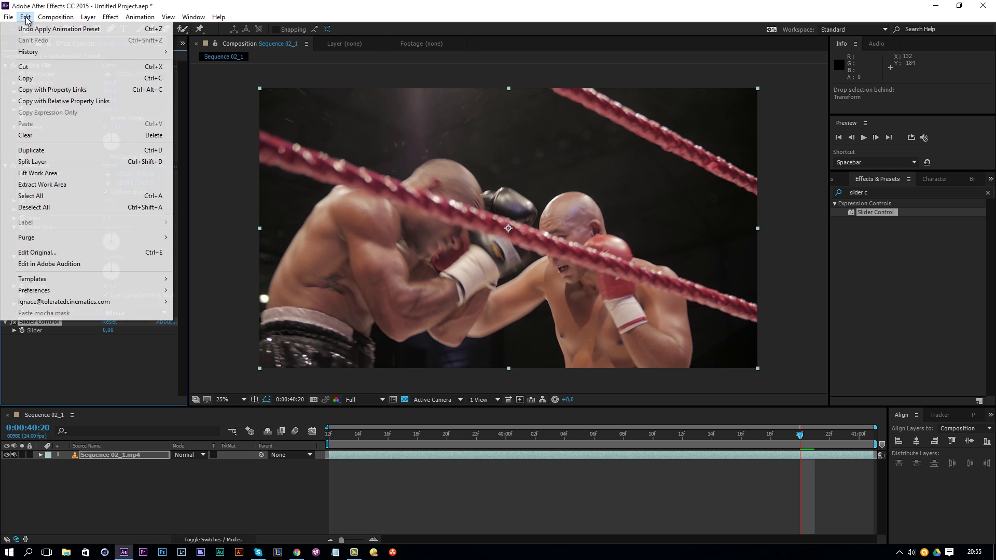
left_click(31, 150)
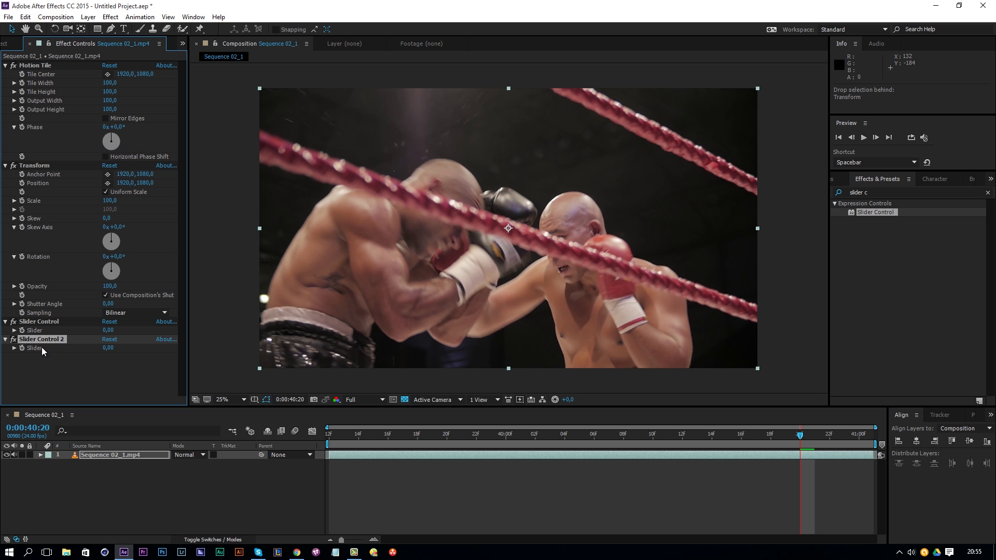
left_click(45, 322)
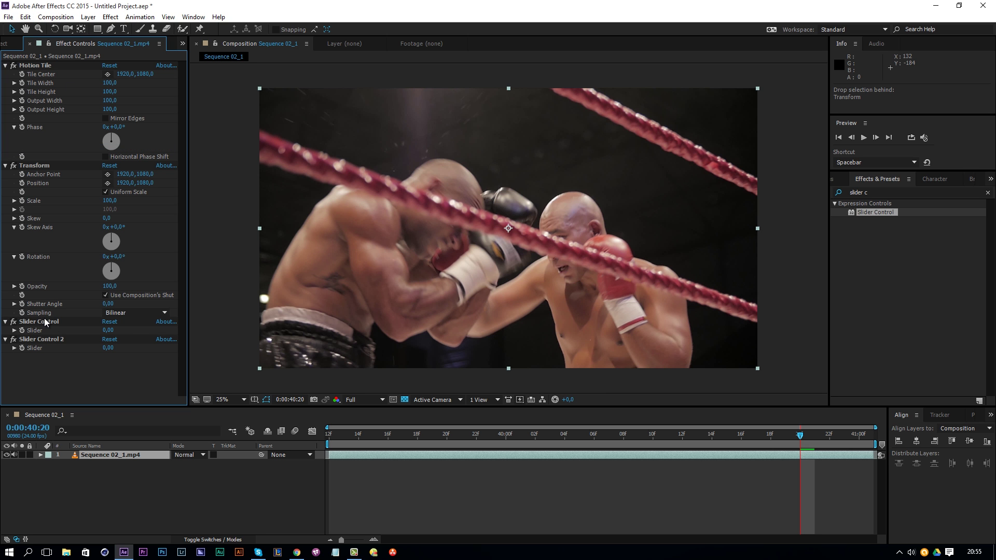
left_click(49, 323)
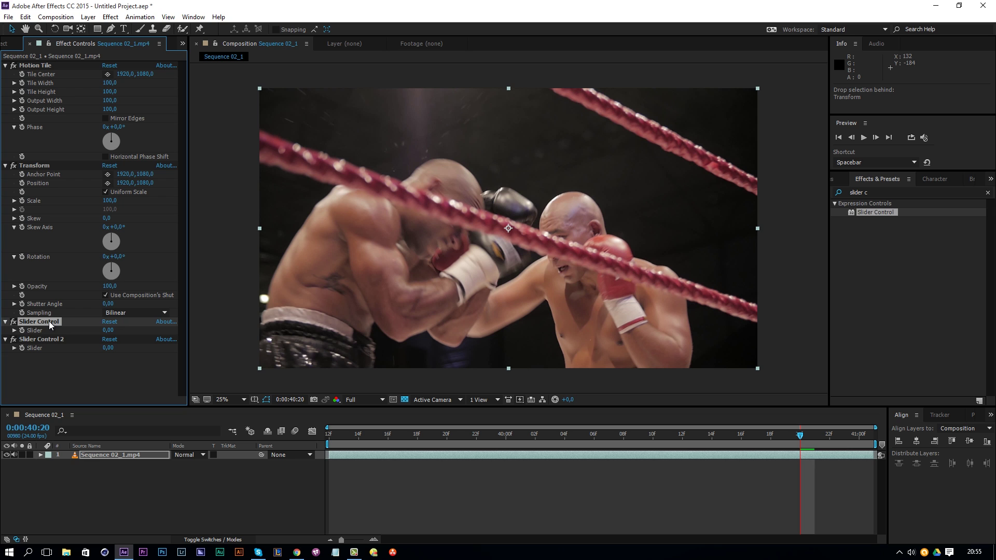
key("Return")
type("Fre")
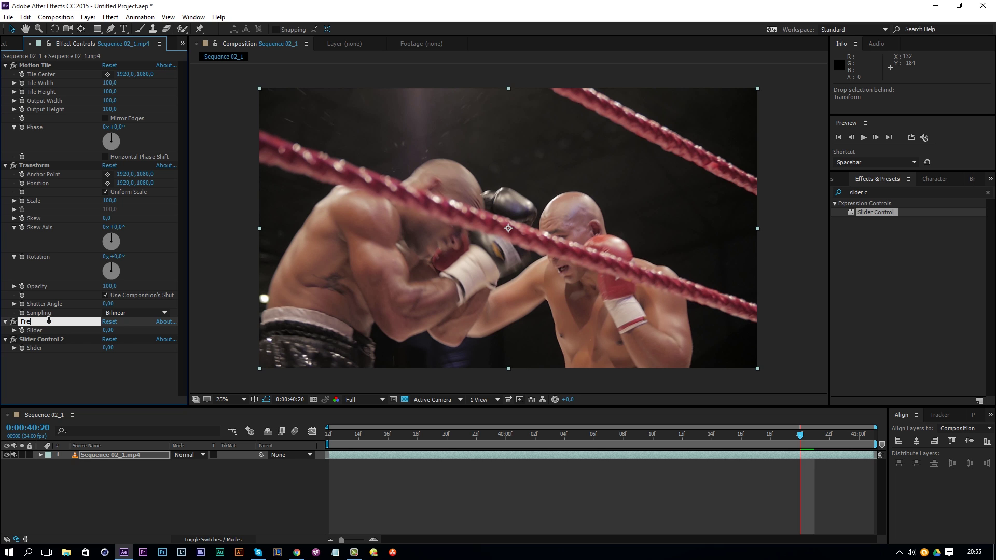
type("quency")
key("Return")
- Rename the second slider 'Amplitude'
left_click(52, 339)
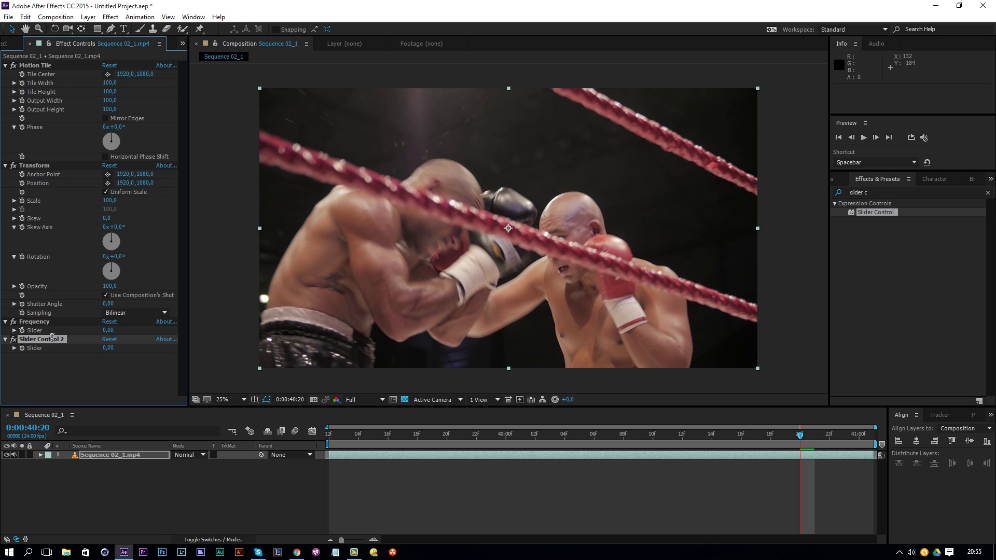
key("Return")
type("Amplitude")
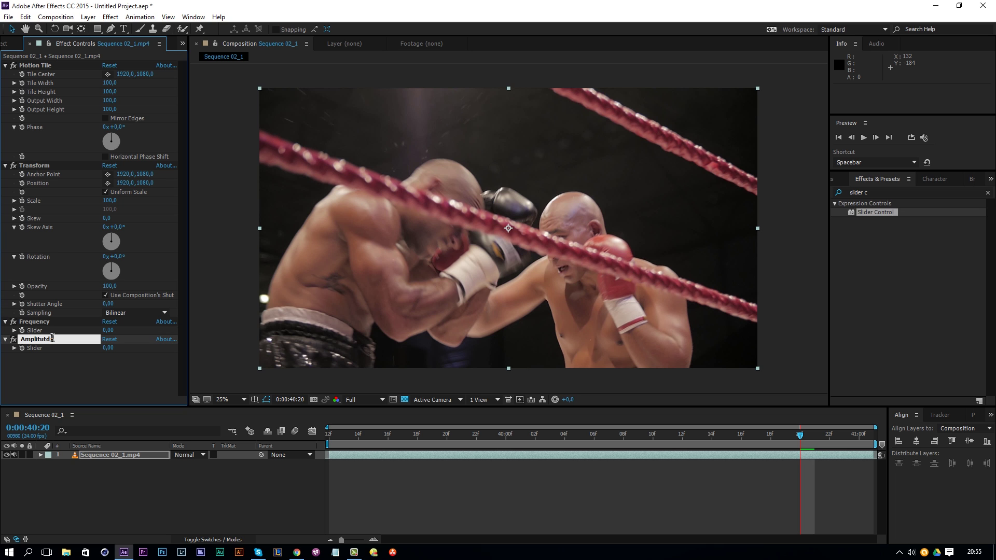
key("BackSpace")
key("BackSpace")
type("de")
key("Return")
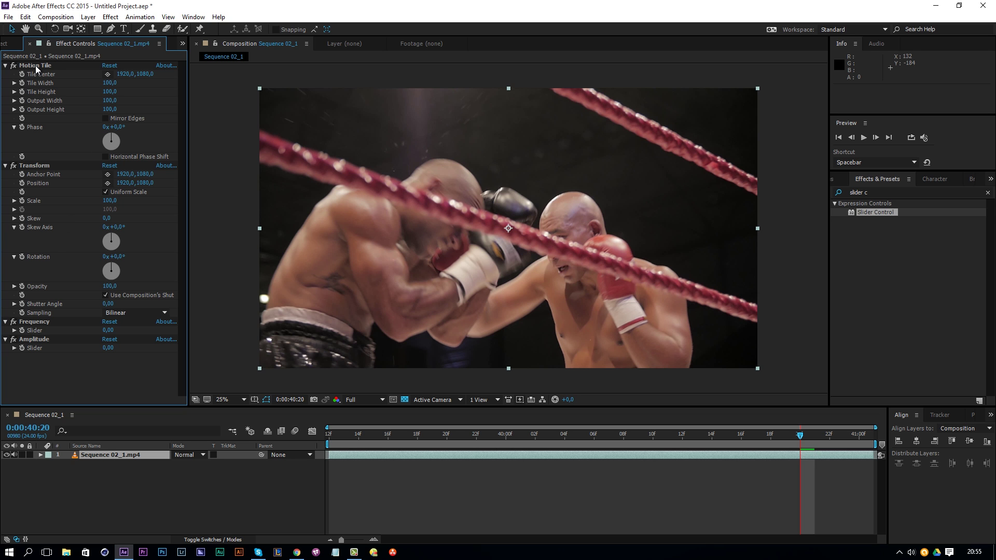
- Turn on Motion Tile Mirror Edges, enlarge Output Width/Height, and test by shifting the footage
left_click(106, 119)
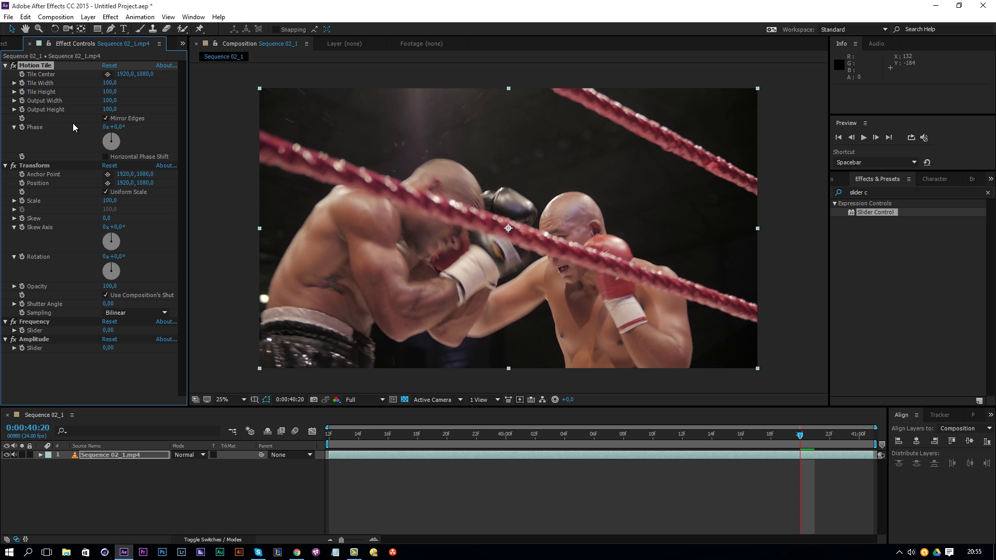
left_click_drag(628, 171, 585, 172)
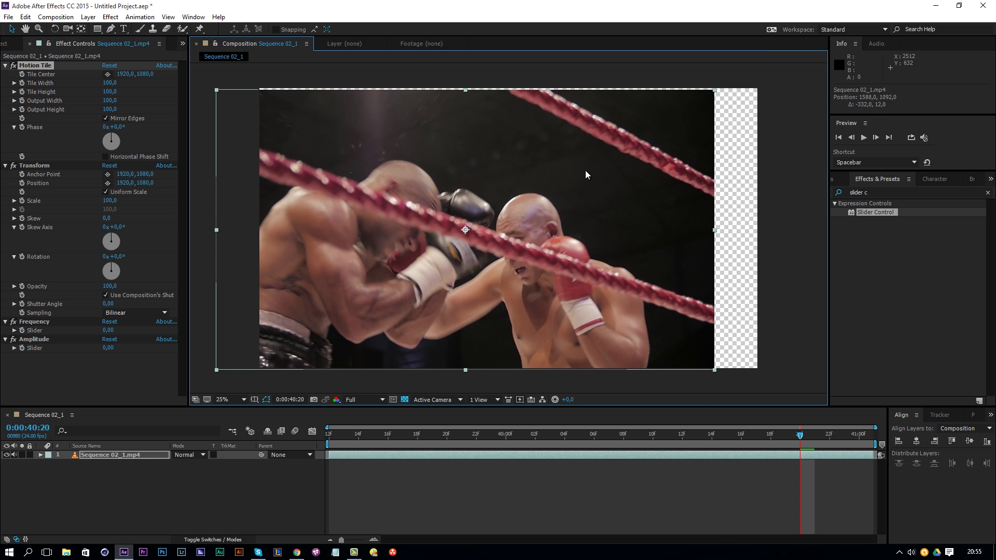
left_click(107, 118)
mouse_move(110, 109)
left_mouse_down()
mouse_move(122, 110)
mouse_move(119, 101)
left_mouse_up()
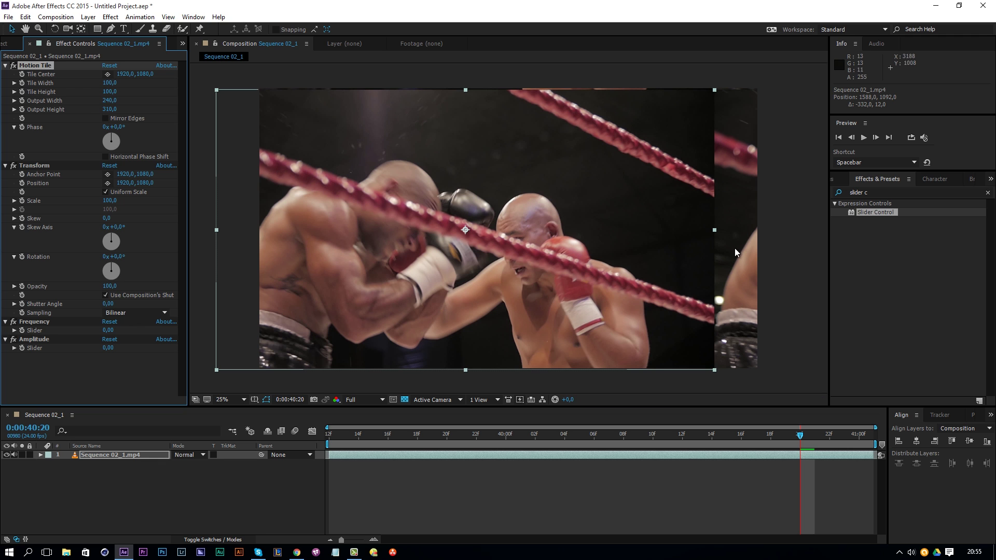
left_click(106, 119)
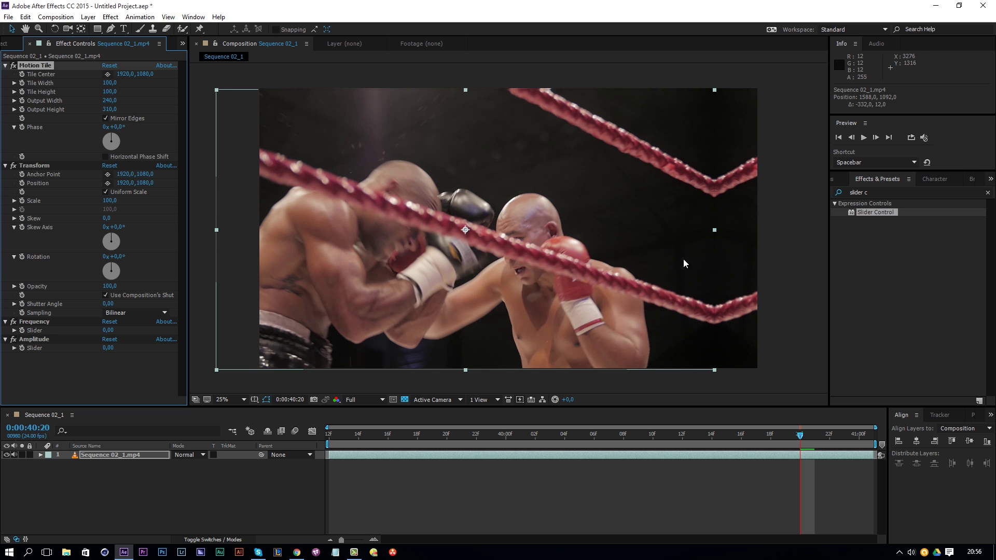
left_click_drag(684, 260, 721, 258)
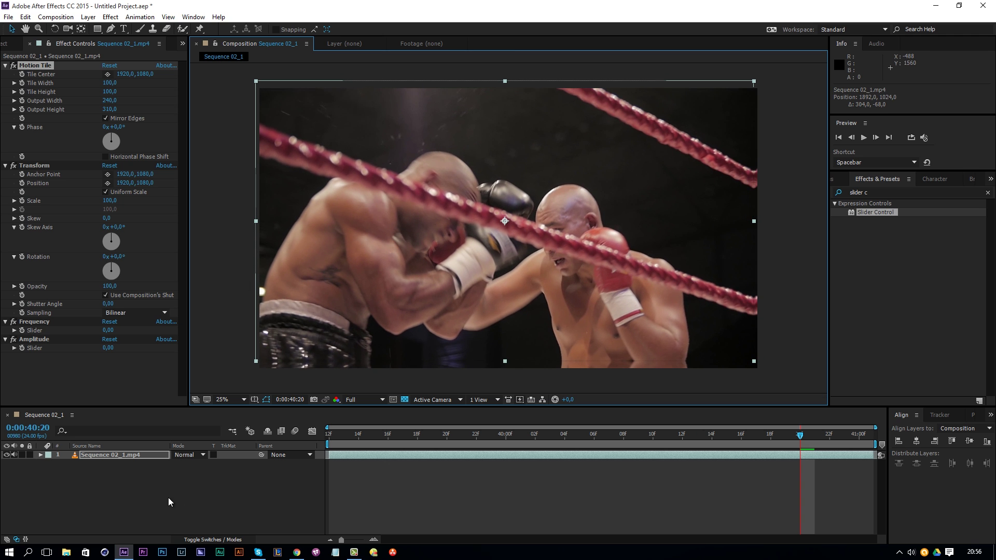
- Reset the layer's Position to centre and show only its Scale at 100%
key("p")
right_click(85, 466)
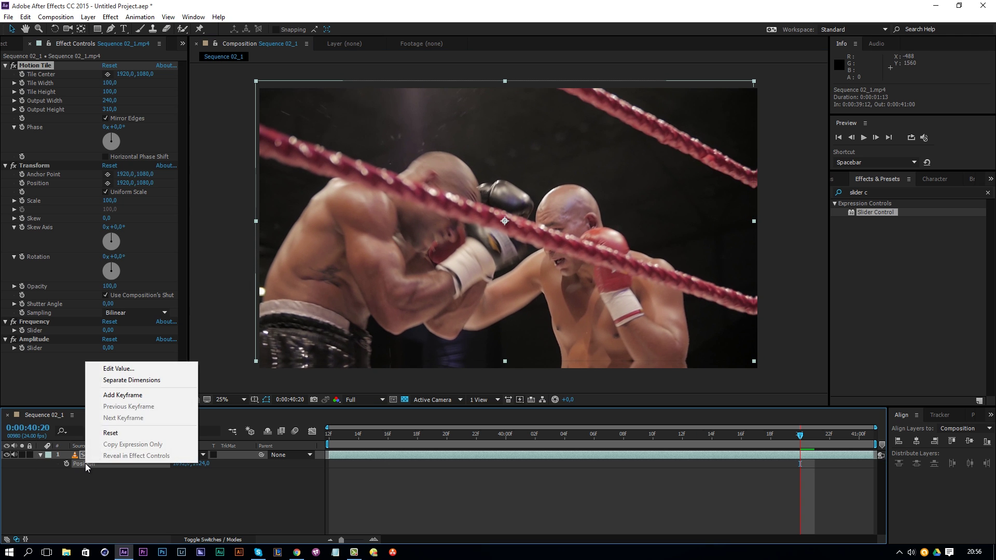
left_click(111, 432)
key("s")
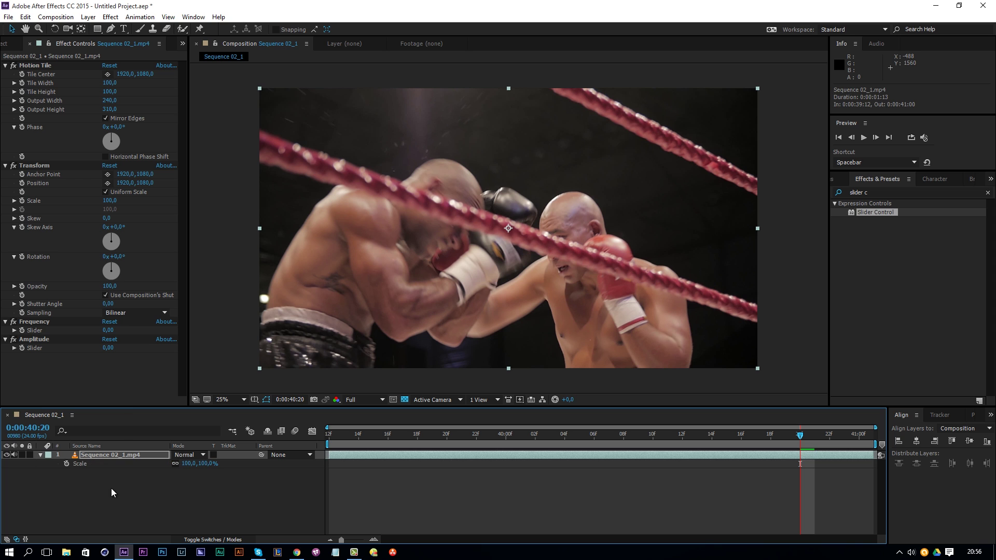
left_click(112, 493)
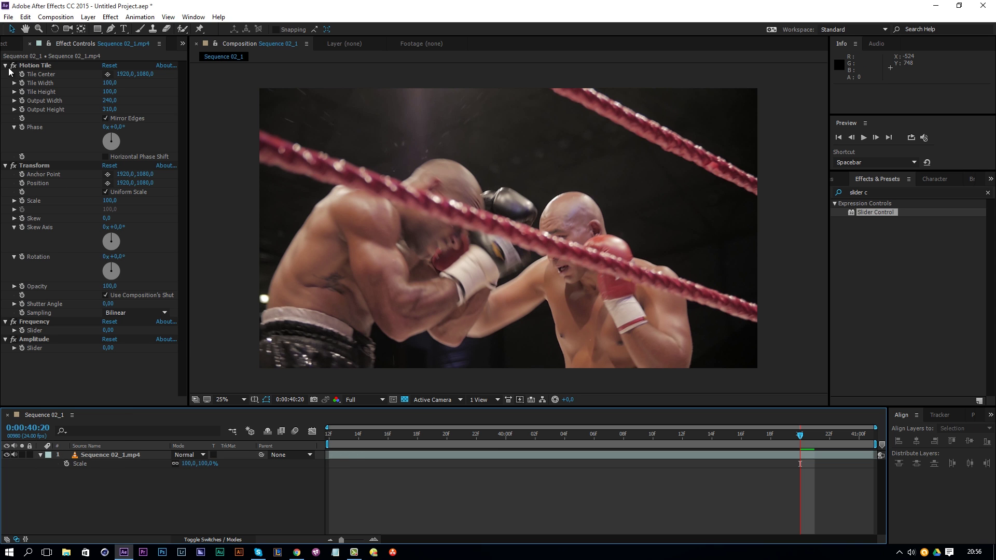
- Enter 150 for Motion Tile's Output Width and Output Height, then collapse Motion Tile
left_click(110, 101)
type("2")
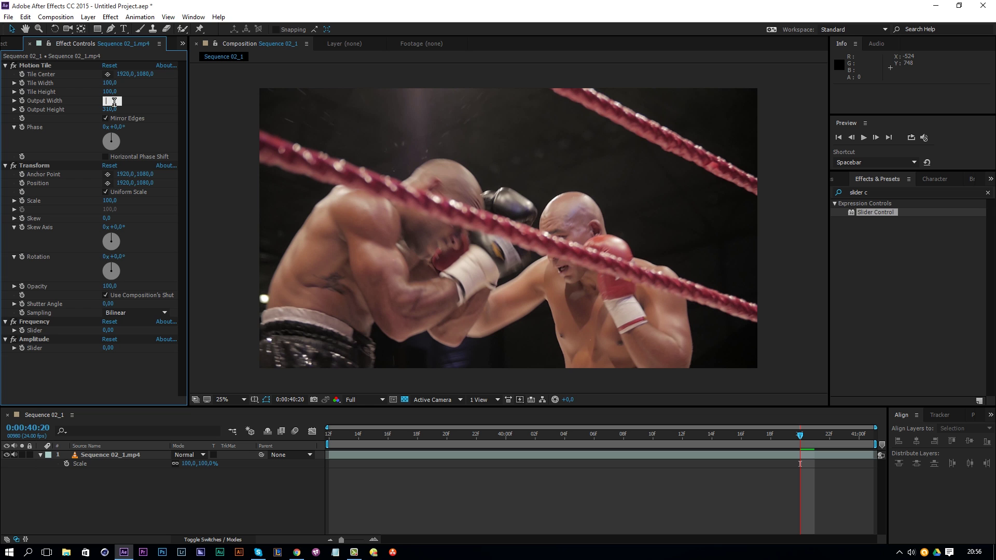
type("150")
key("Tab")
type("150")
key("Return")
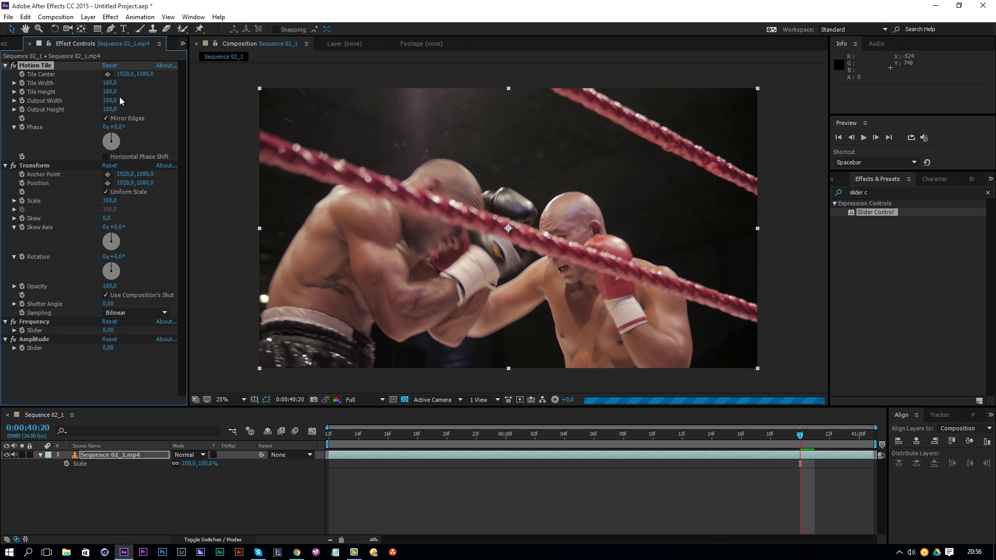
left_click(5, 66)
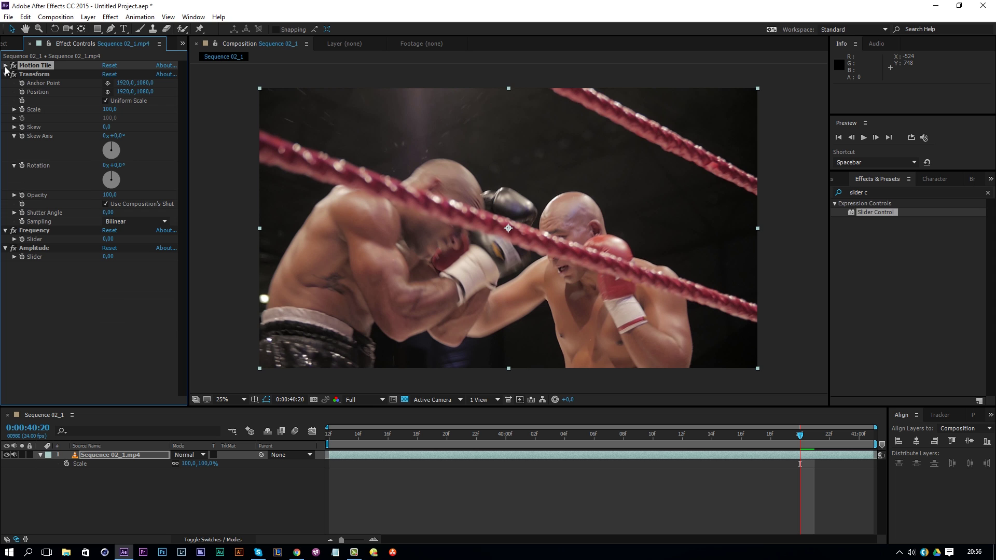
- Write a wiggle expression on Transform Position, pick-whipped to the Frequency and Amplitude sliders
left_click(22, 92, "alt")
type("wiggle(")
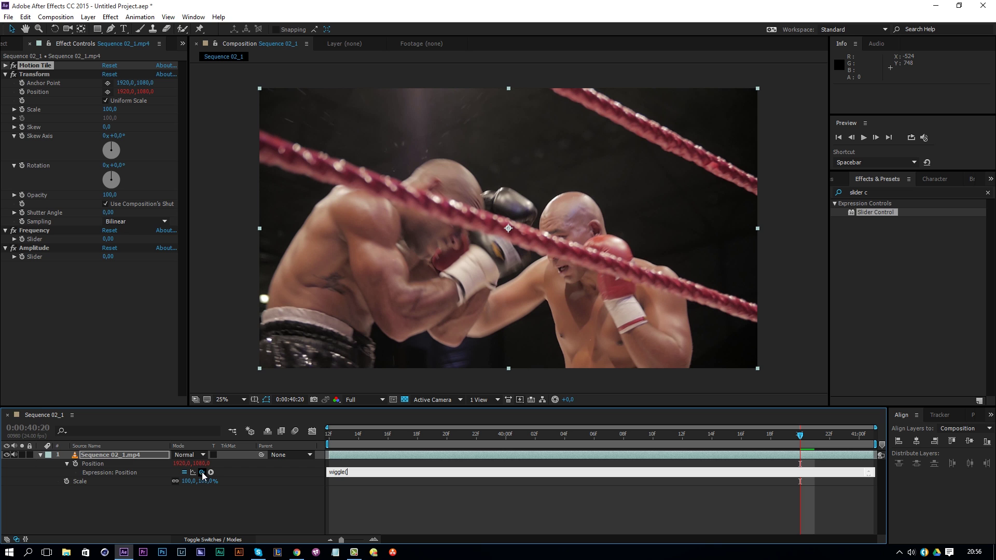
left_click_drag(201, 472, 39, 239)
type(",")
left_click_drag(202, 472, 48, 257)
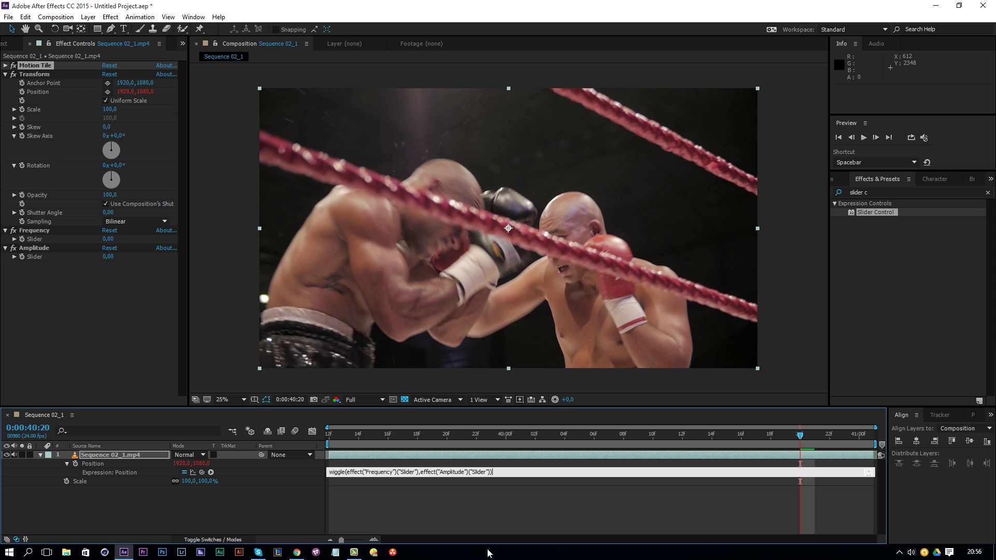
type(";")
- Commit the Position wiggle(Frequency, Amplitude) expression by clicking outside the field
left_click(495, 522)
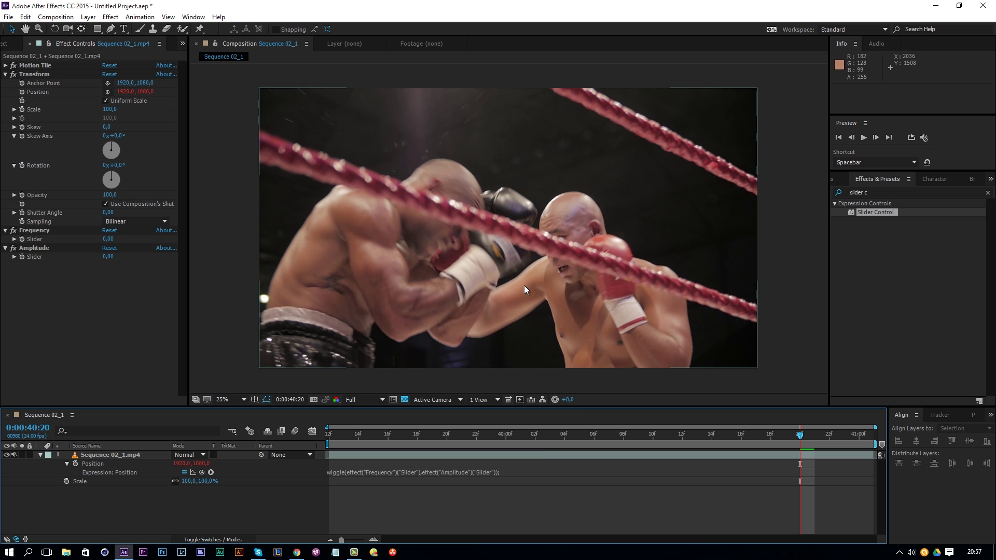
- Set Frequency to 5 and Amplitude to 50, then preview the shake
left_click(428, 311)
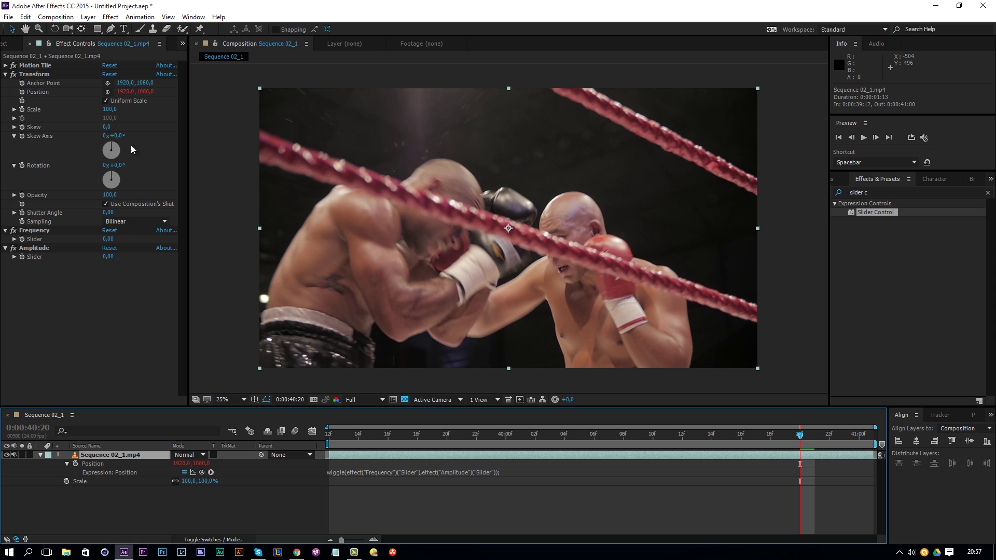
left_click(108, 235)
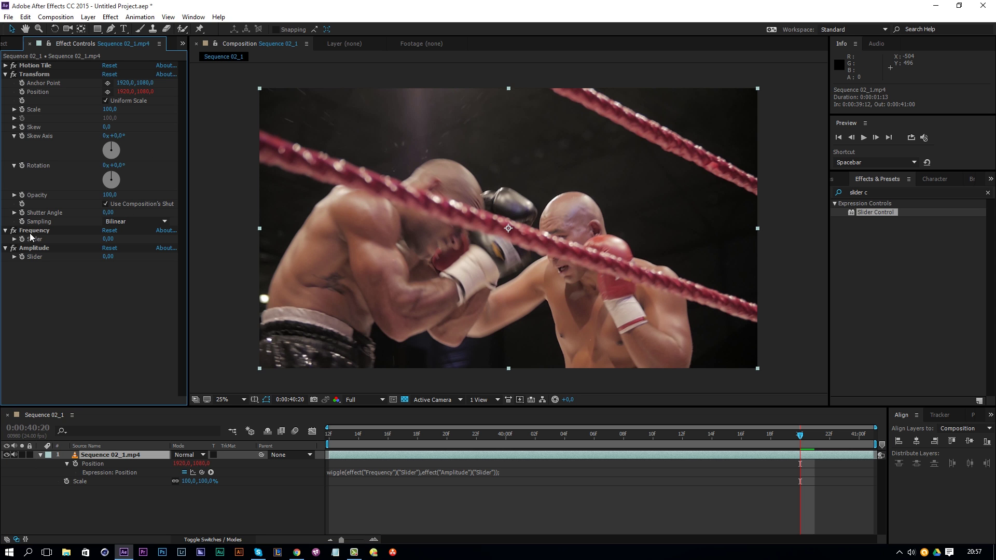
left_click(35, 230)
left_click(108, 240)
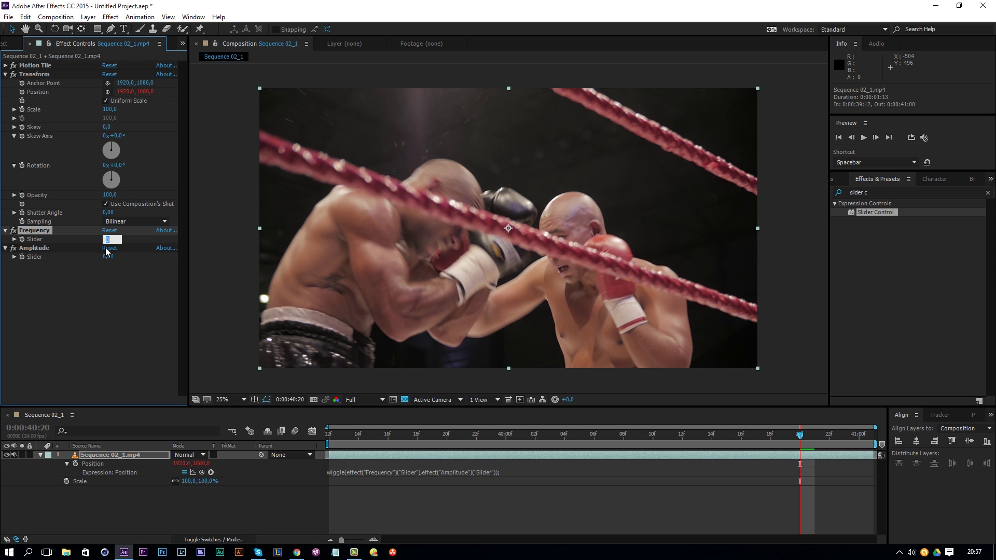
type("5")
left_click(107, 257)
type("50")
left_click(101, 287)
key("space")
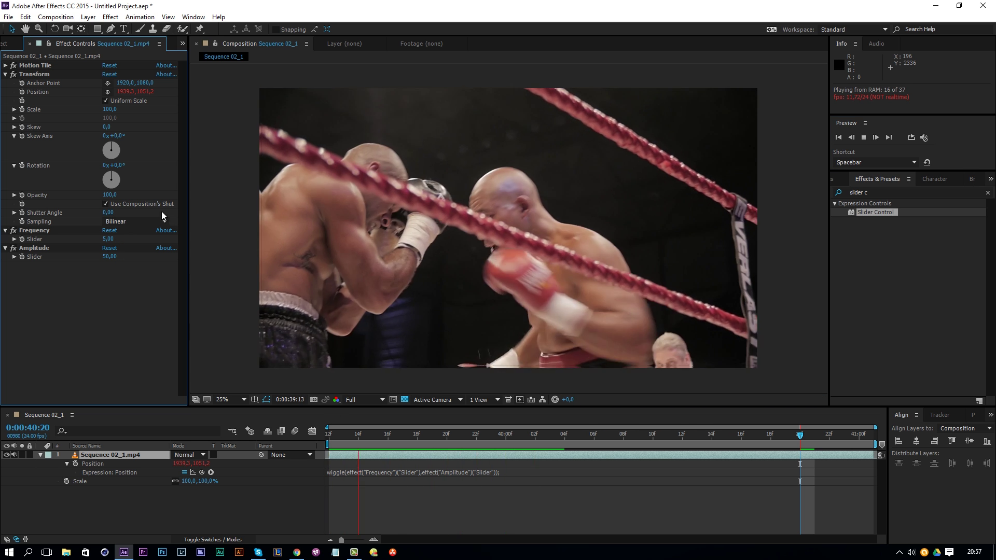
- Raise Amplitude to 200 and preview the shake from 0:00:39:14
left_click(109, 256)
type("200")
left_click(108, 294)
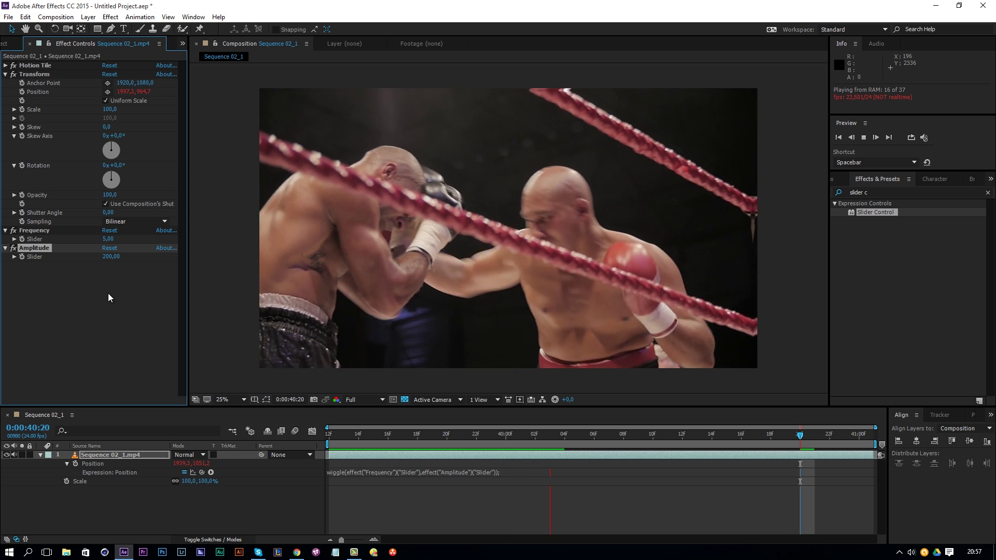
left_click(358, 436)
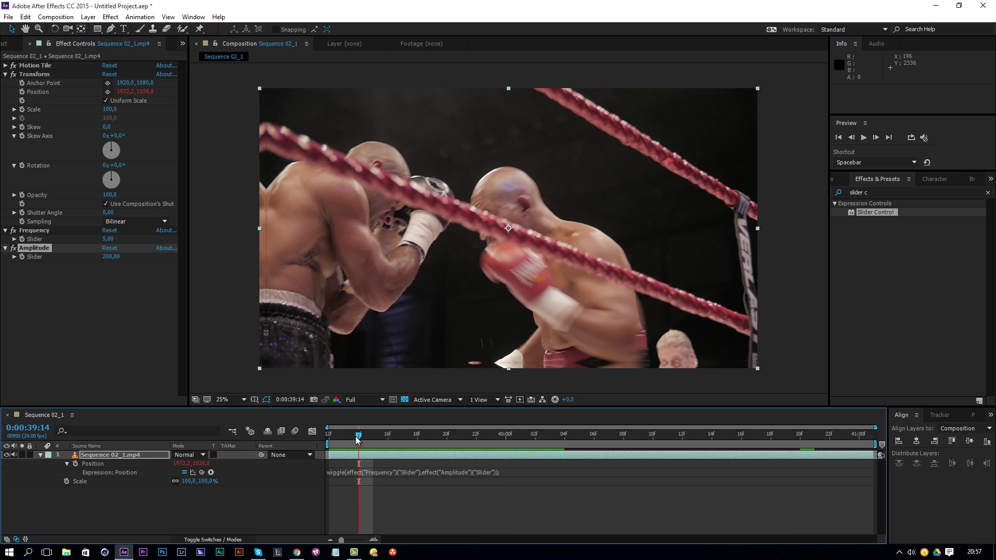
key("space")
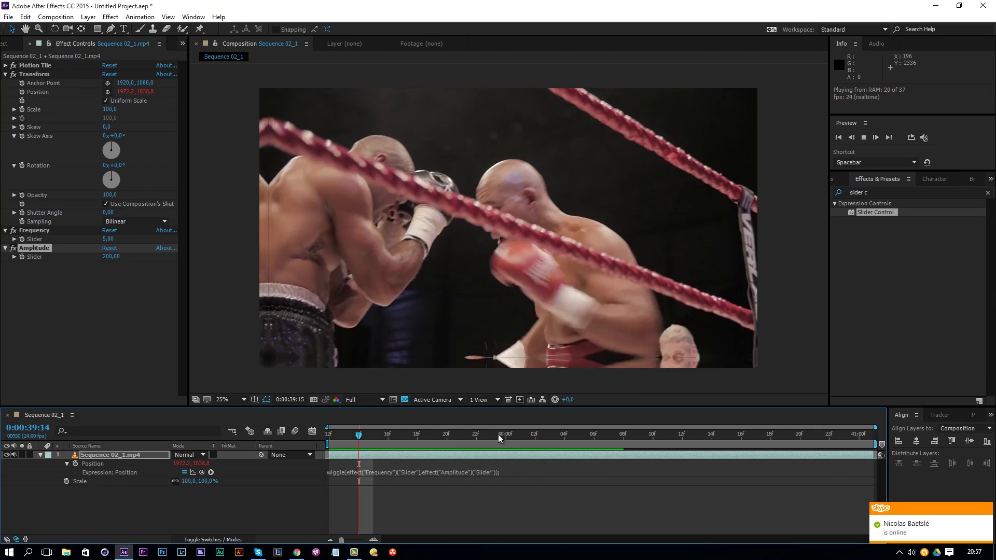
left_click(366, 435)
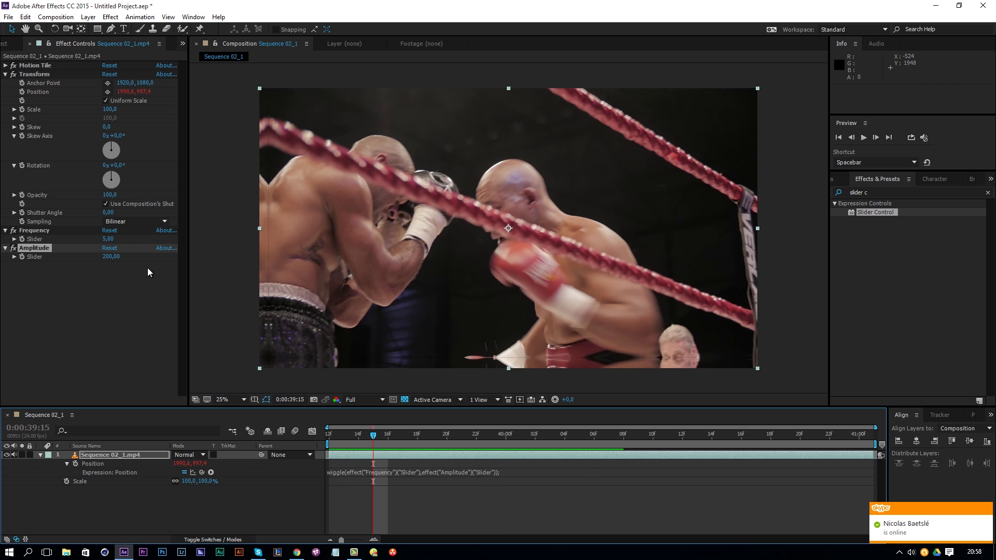
left_click(108, 239)
- Reset both sliders to 0 and give Anchor Point the [thisComp.width/2, thisComp.height/2] expression
type("0")
key("Return")
left_click(111, 256)
type("0")
key("Return")
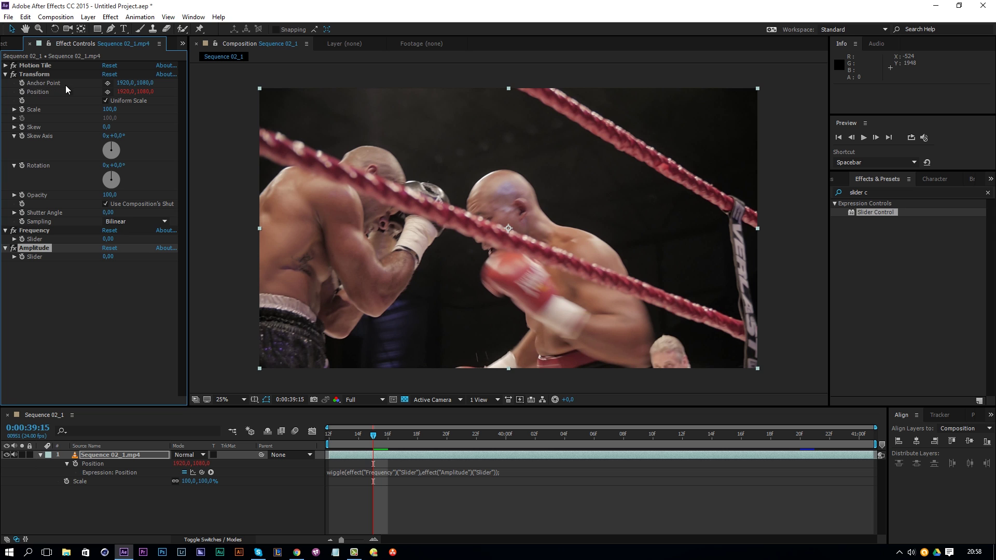
left_click(22, 83, "alt")
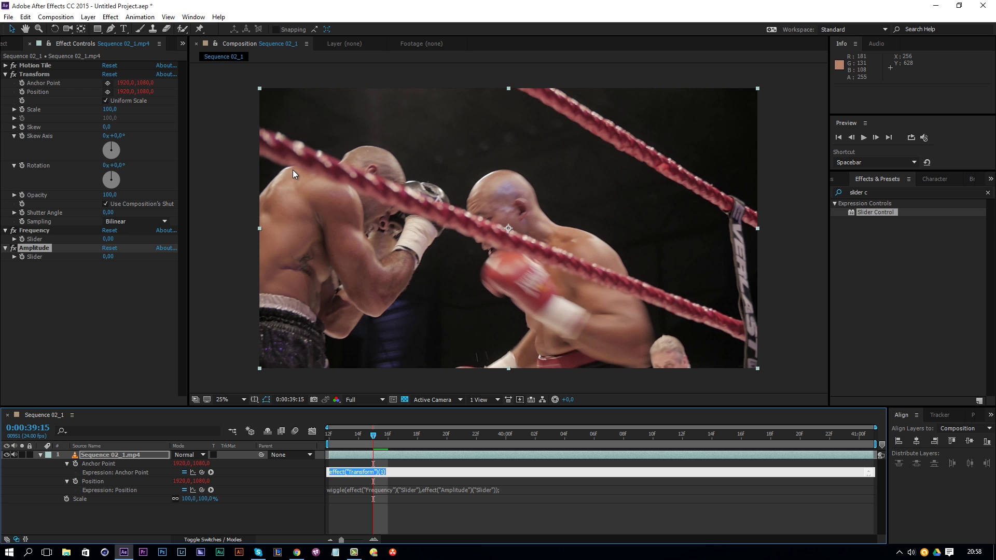
type("[thisComp.width/2, thisComp.height/2]")
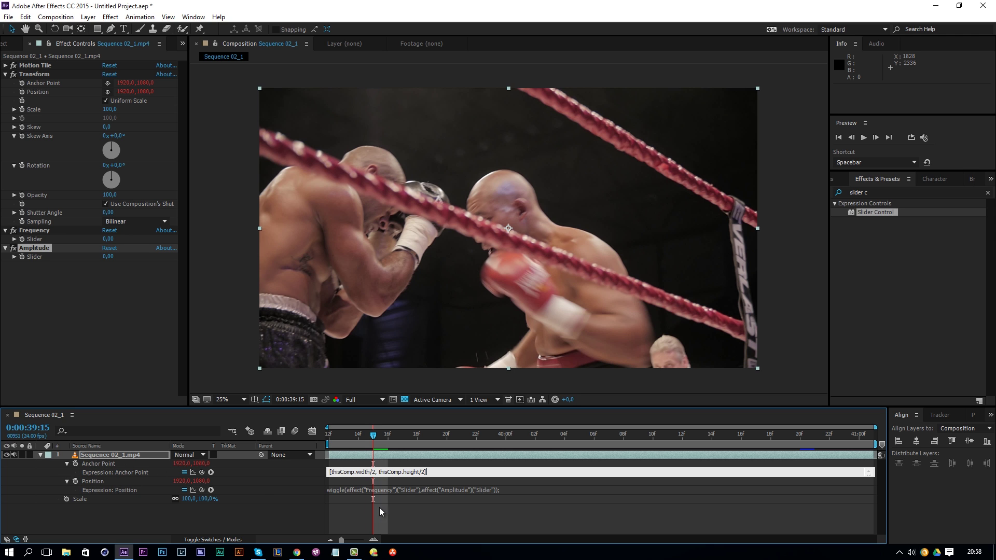
- At 40:03, set starting keyframes of 0 on the Frequency and Amplitude sliders
left_click(430, 513)
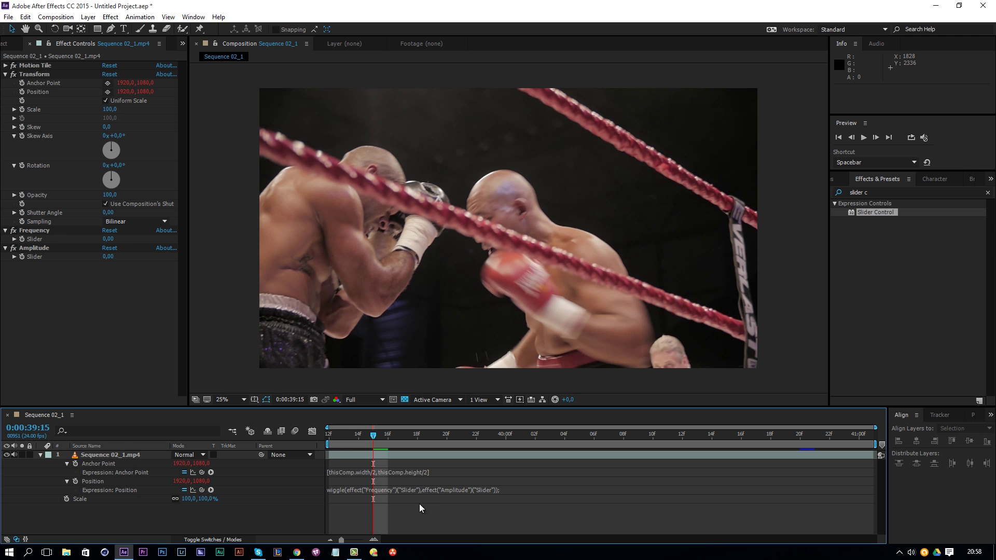
left_click_drag(331, 432, 368, 434)
left_click(368, 434)
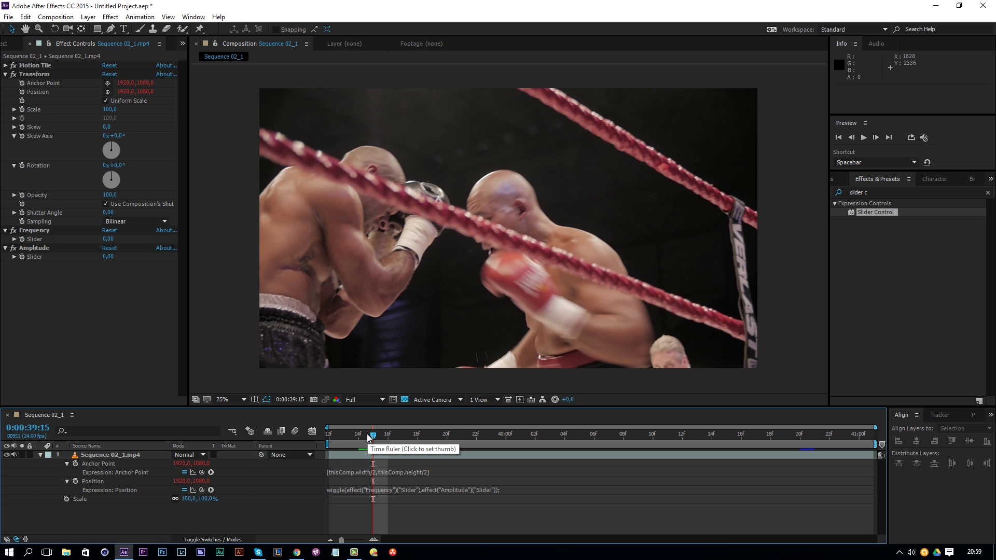
left_click(388, 436)
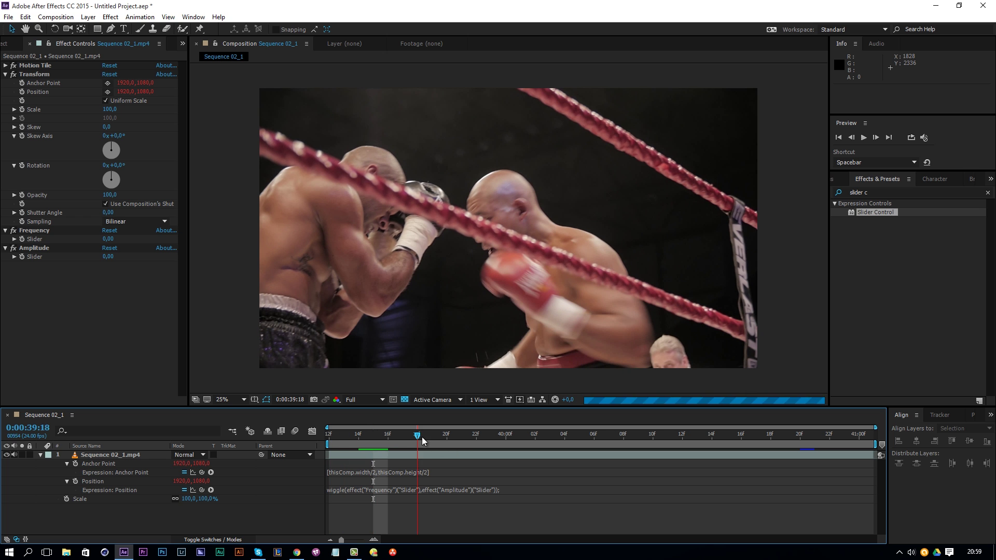
left_click_drag(396, 441, 545, 443)
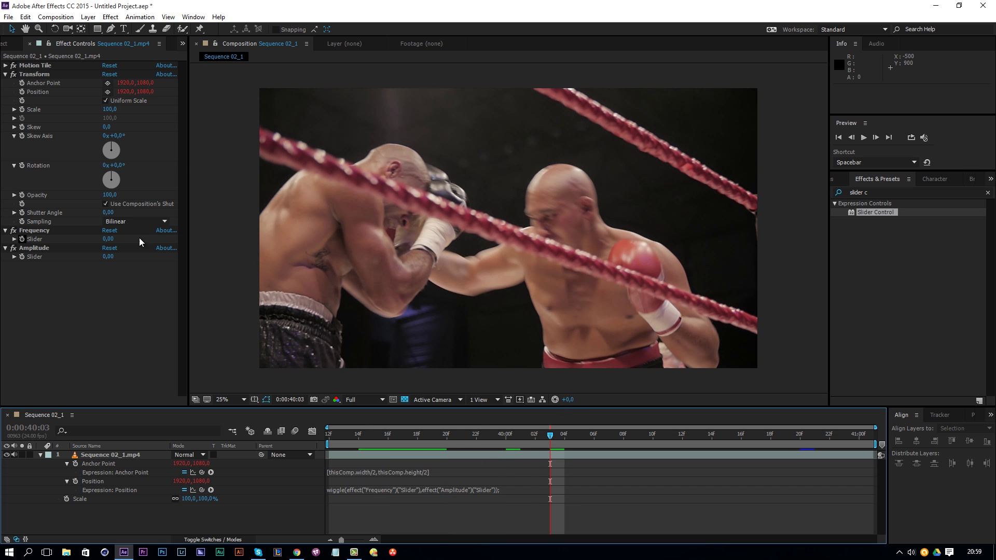
left_click(24, 239)
left_click(24, 257)
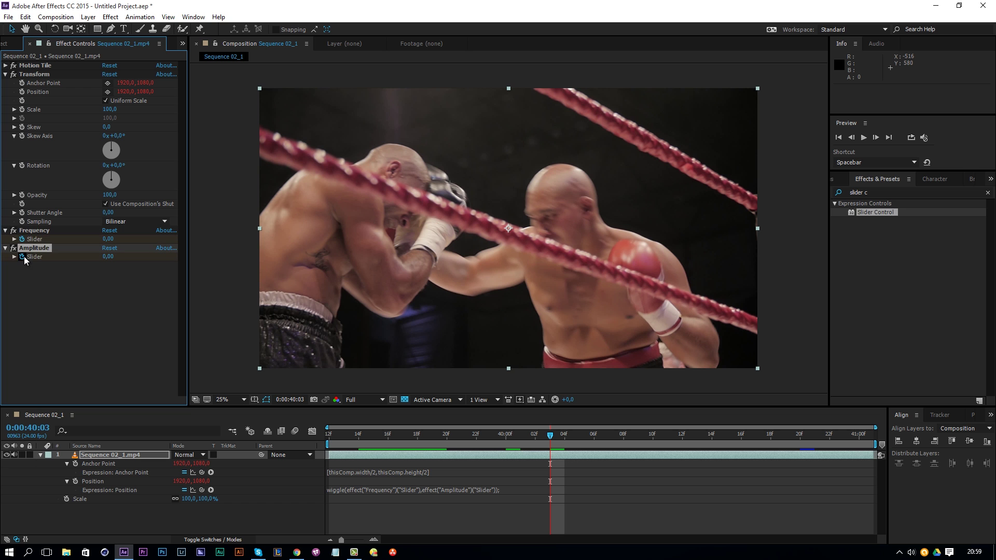
key("u")
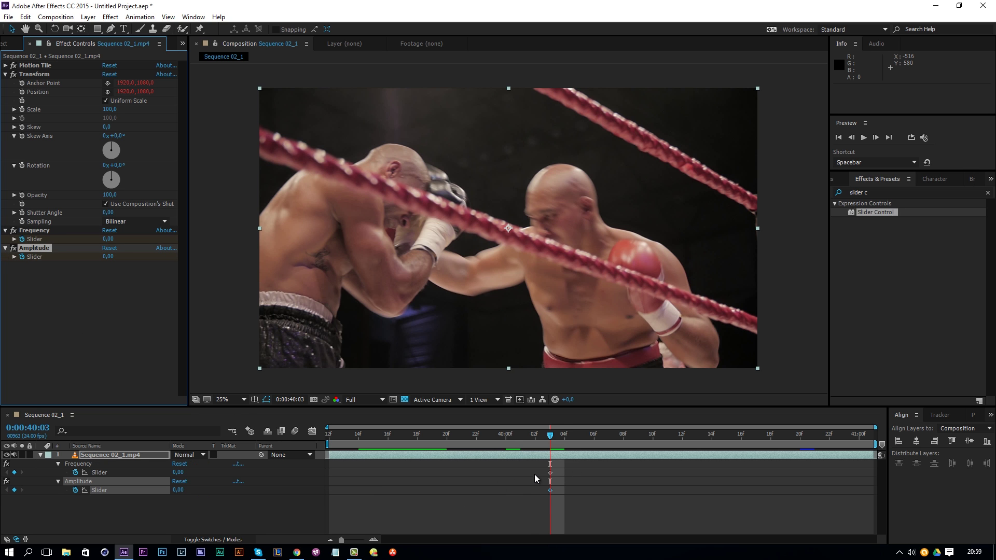
- Two frames later at 40:05, keyframe Frequency 8 and Amplitude 20
key("Page_Down")
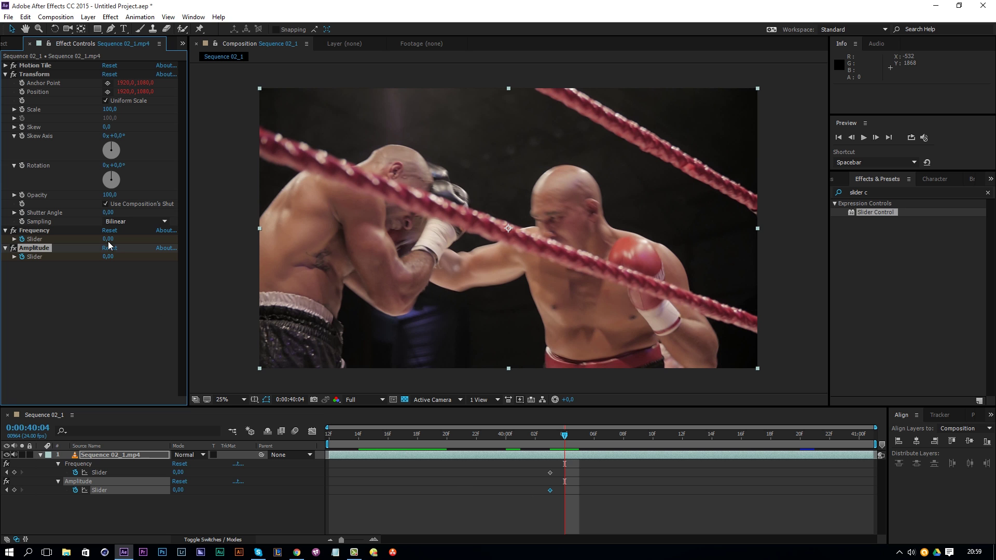
key("Page_Down")
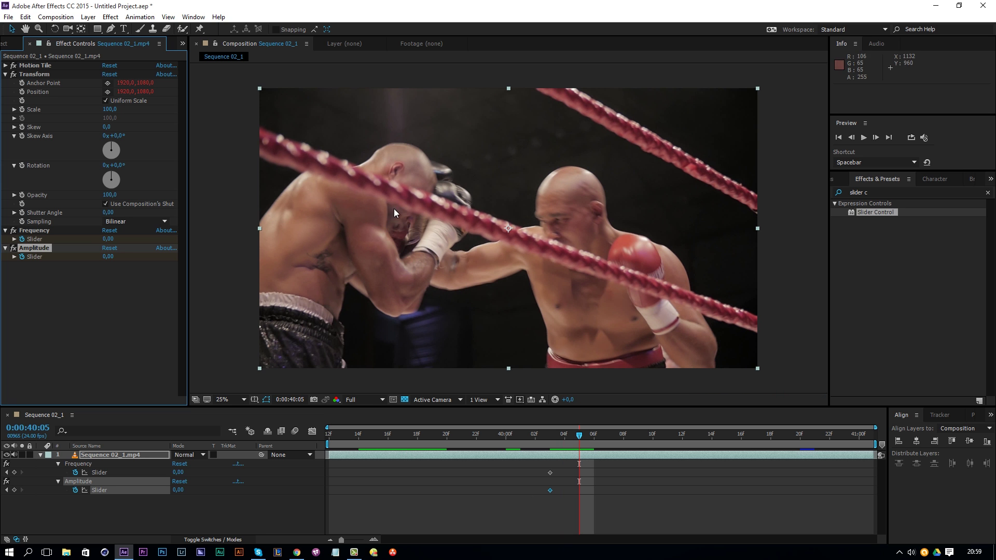
left_click(108, 239)
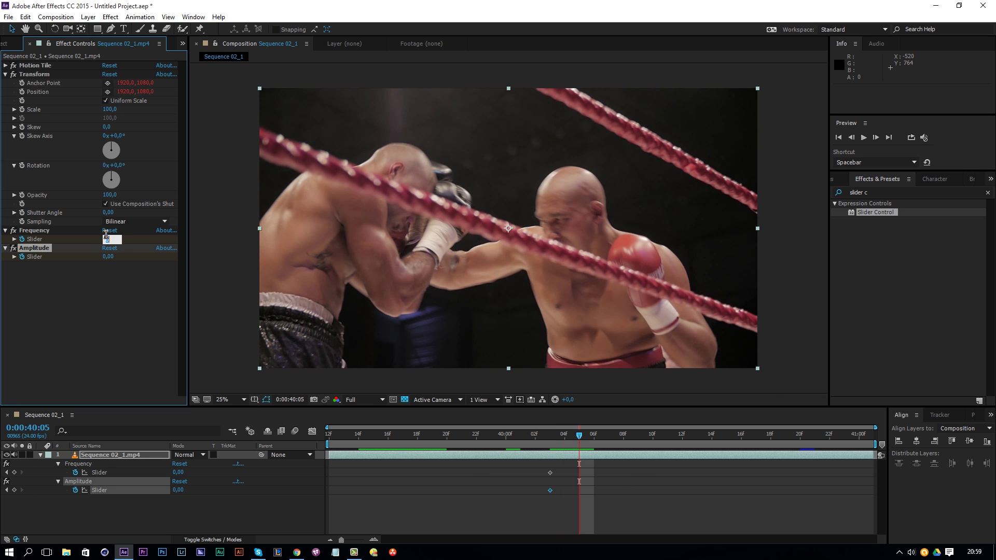
type("8")
left_click(101, 257)
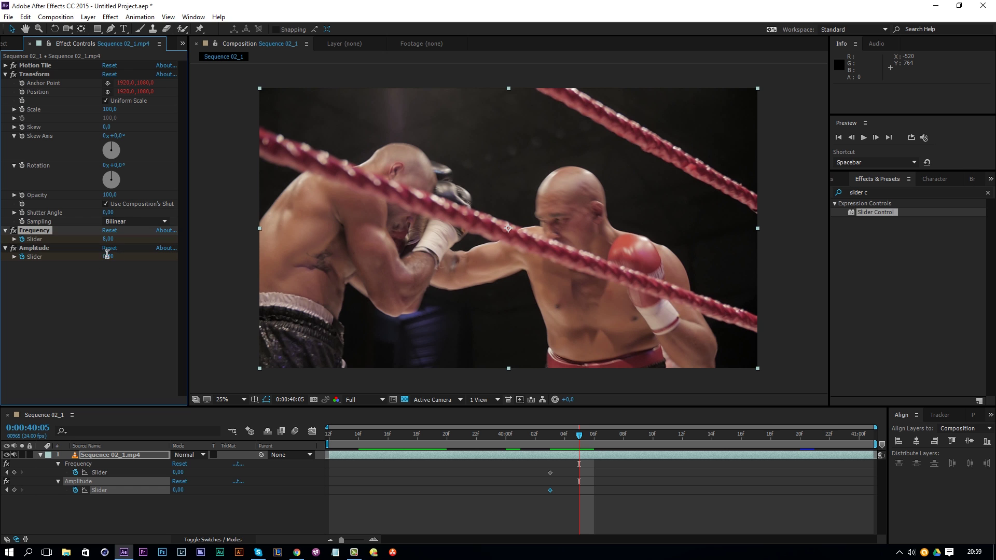
type("20")
key("Return")
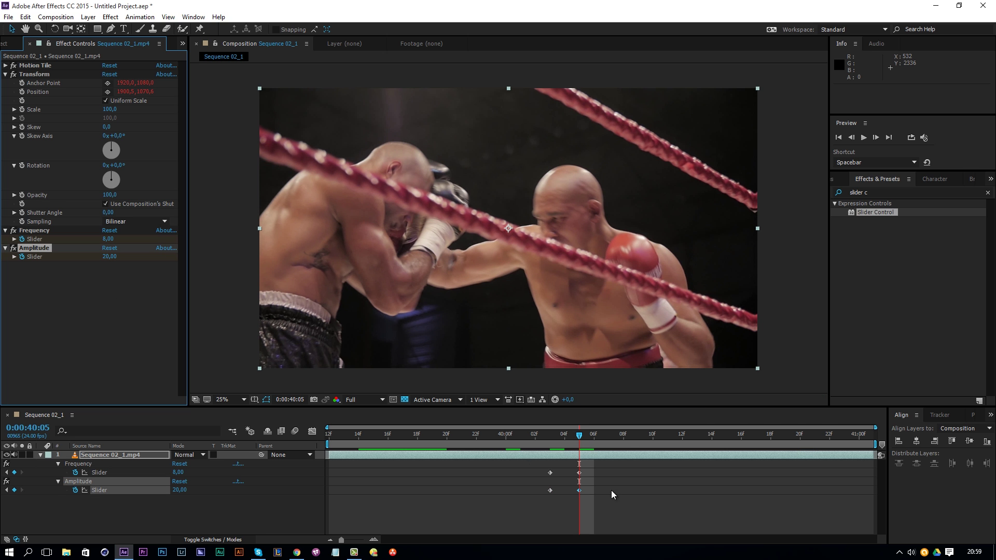
- At 40:16, keyframe both Amplitude and Frequency back to 0, then preview the shake
left_click(741, 434)
left_click(108, 257)
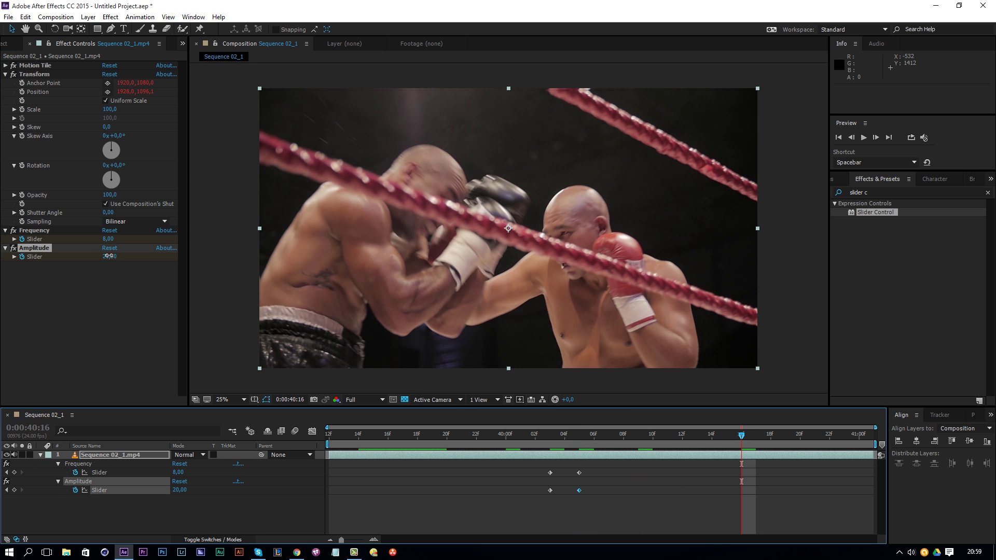
type("0")
left_click(109, 239)
type("0")
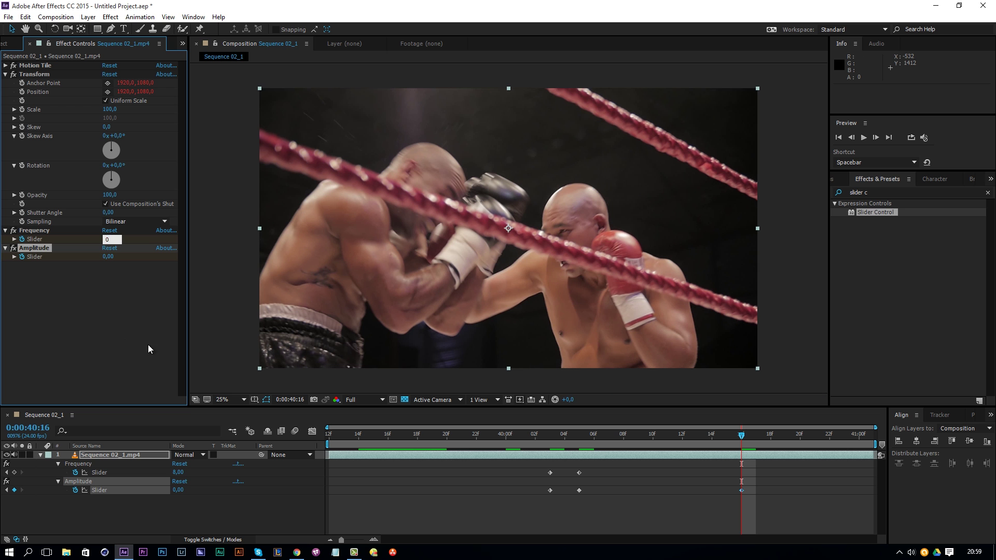
key("Return")
key("space")
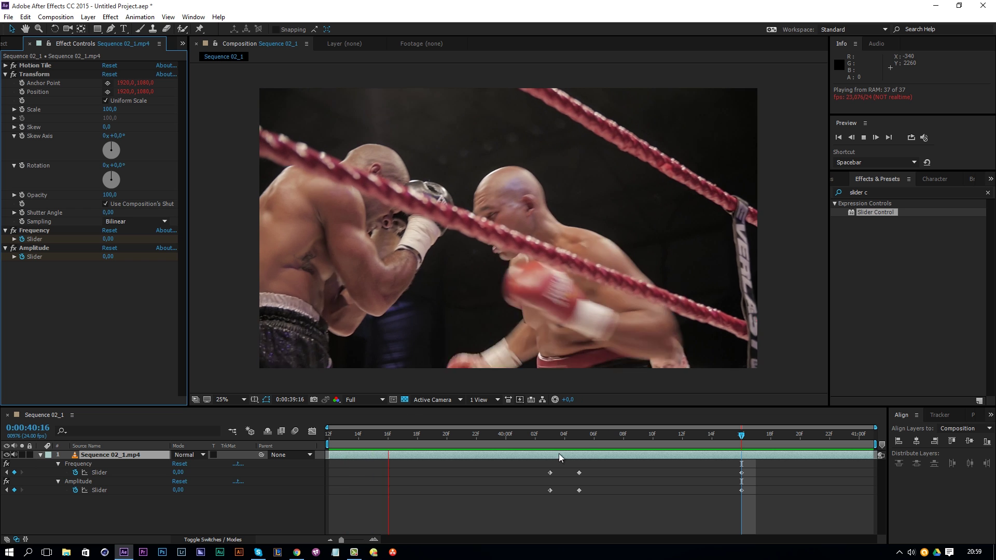
- Stop the preview and change the 40:05 Amplitude keyframe from 20 to 40
left_click(579, 435)
left_click(110, 261)
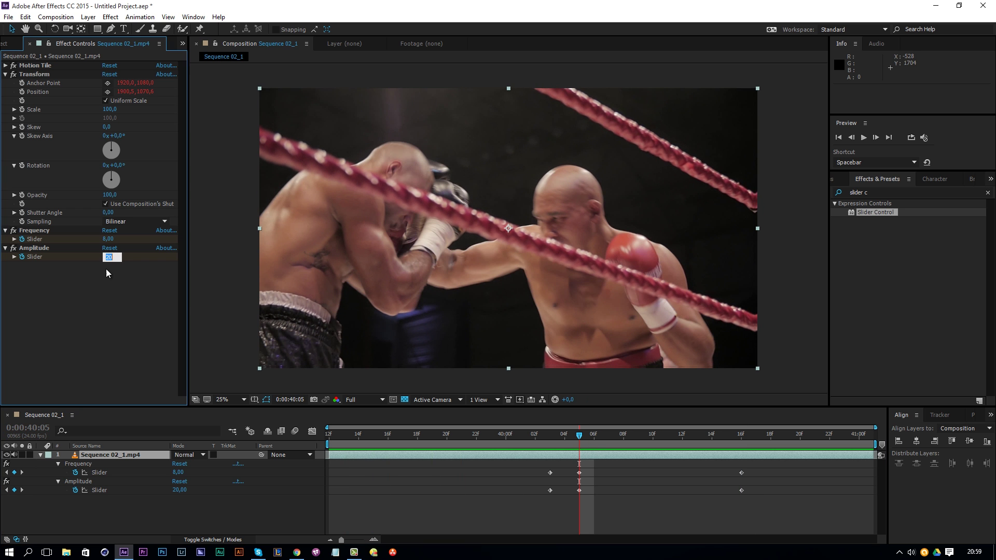
type("40")
key("Return")
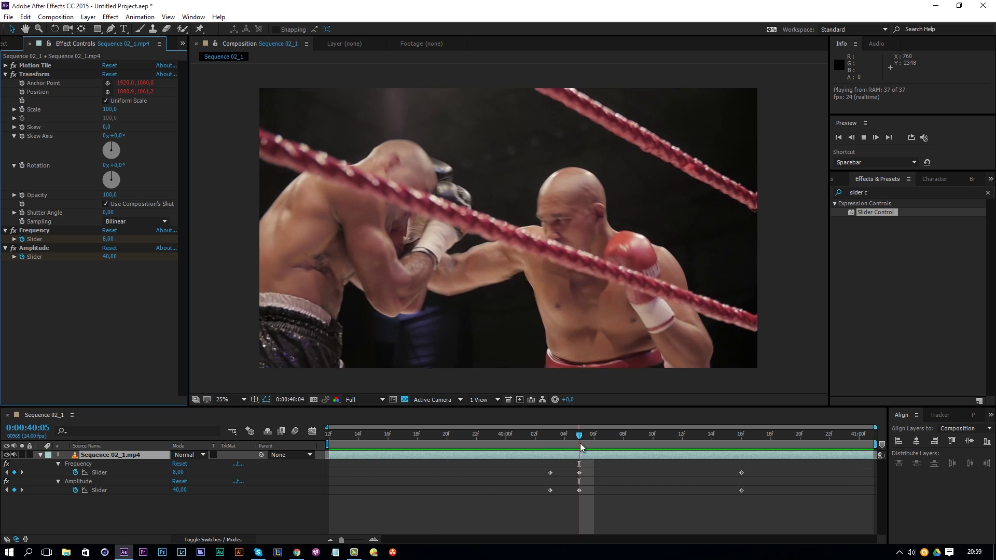
- Stop the preview, show the timeline switch columns, and replay the shake until about 40:06
left_click(608, 435)
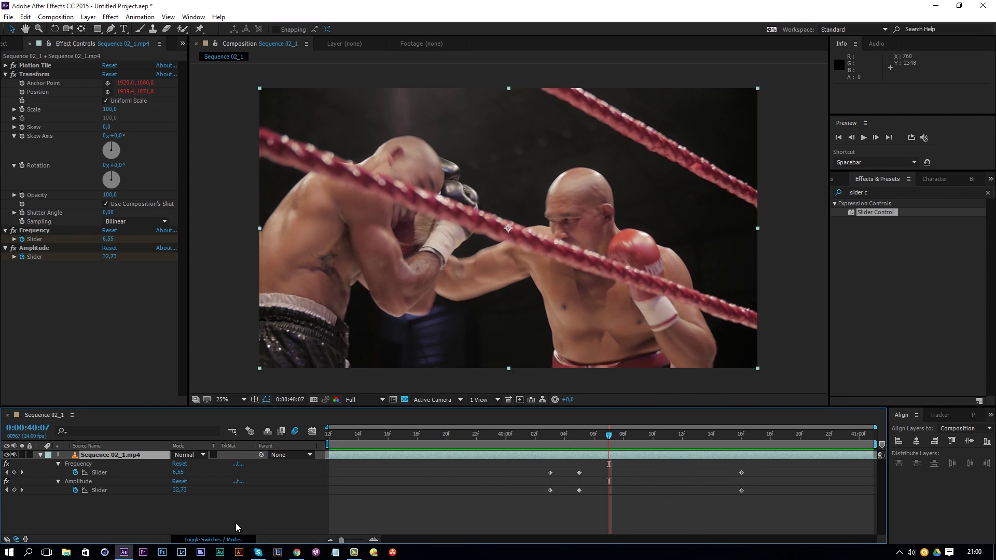
left_click(213, 540)
key("space")
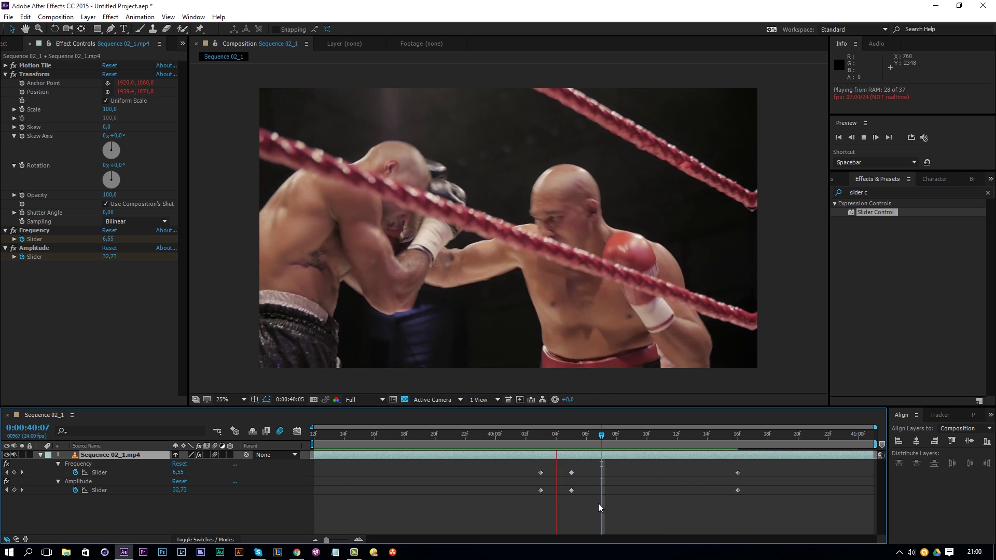
left_click(578, 438)
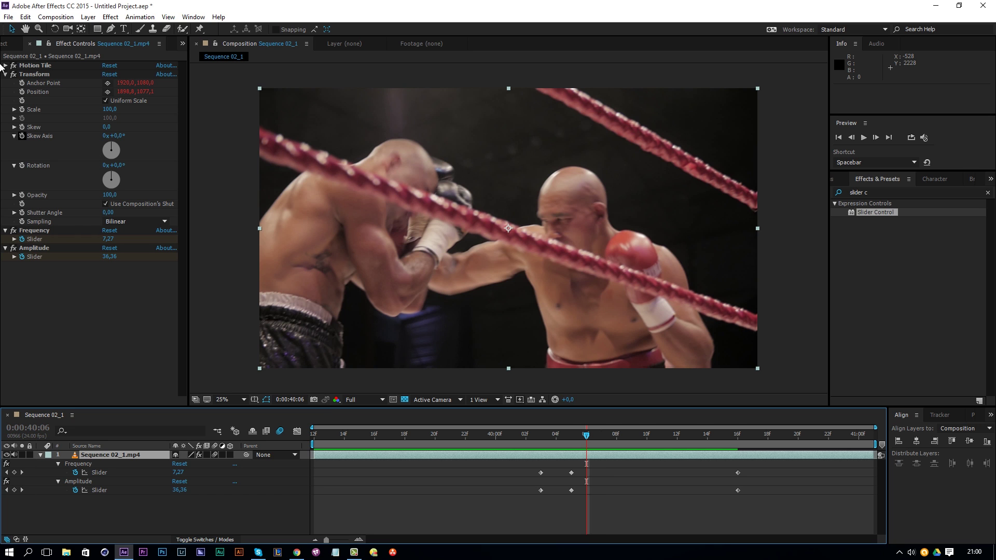
- Remove all Frequency and Amplitude keyframes and reset the slider values to 0
left_click(22, 239)
left_click(22, 256)
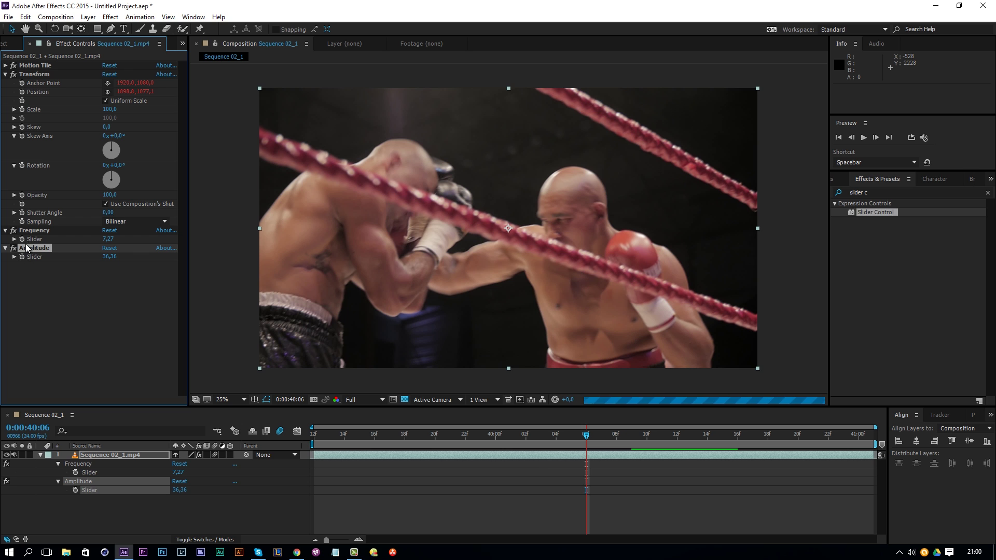
left_click(108, 238)
type("0")
key("Tab")
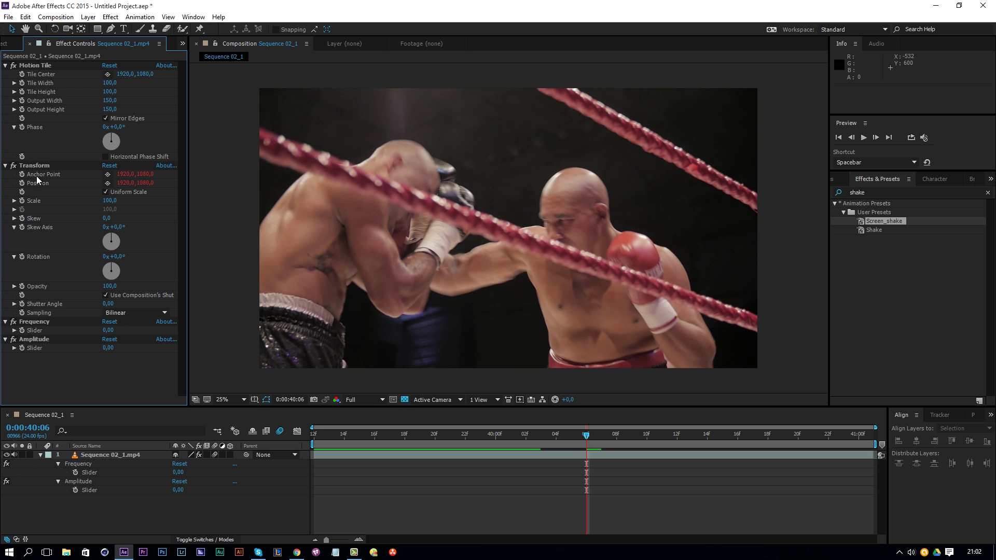
- Expand the layer's Transform properties to reveal the Anchor Point expression
left_click(42, 453)
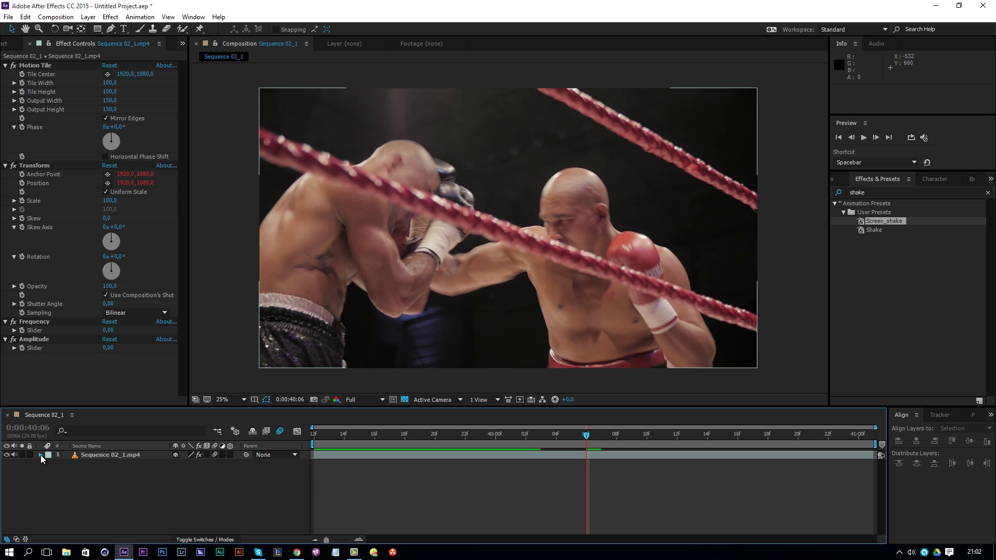
left_click(40, 456)
scroll(47, 490, "down", 1)
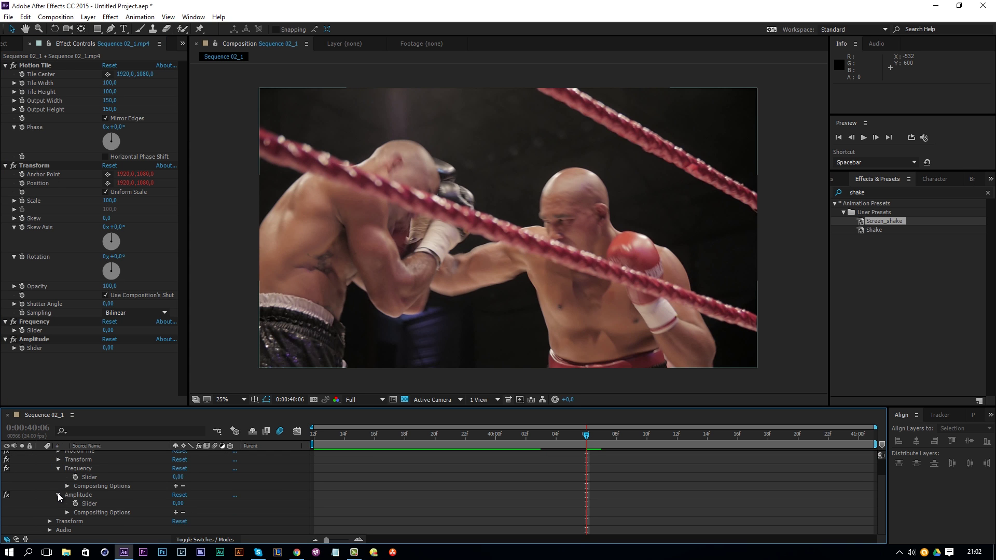
left_click(50, 522)
scroll(29, 502, "down", 2)
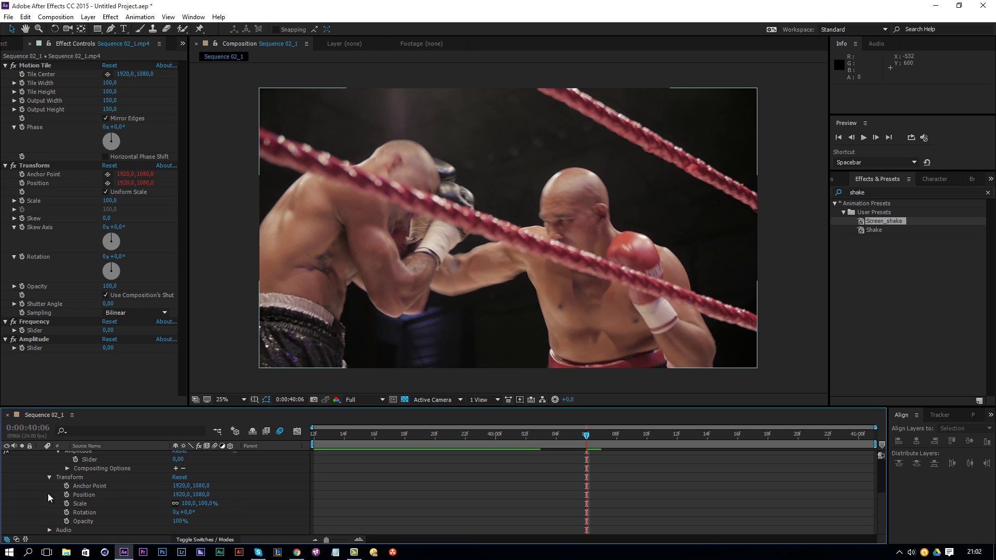
scroll(69, 488, "up", 3)
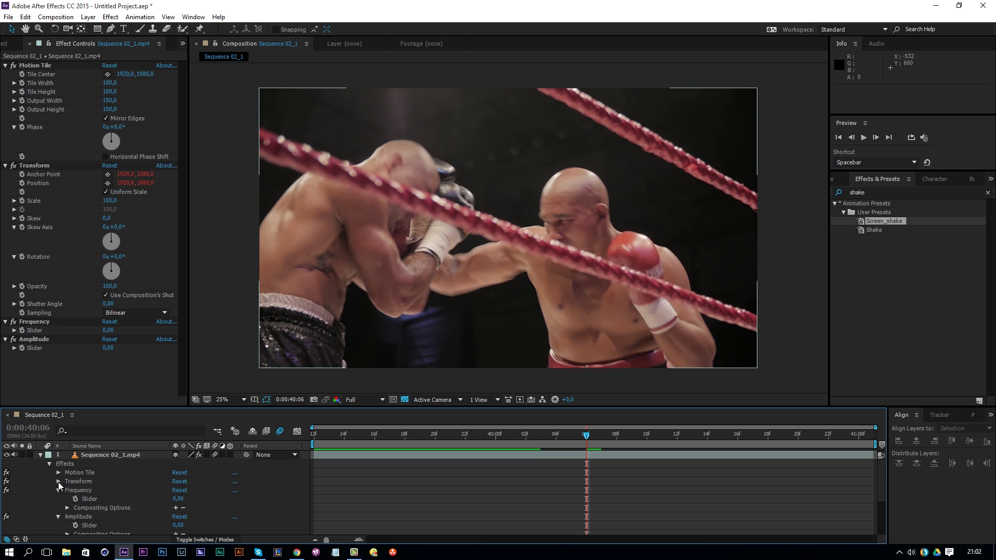
left_click(58, 481)
scroll(68, 489, "down", 1)
left_click(67, 464)
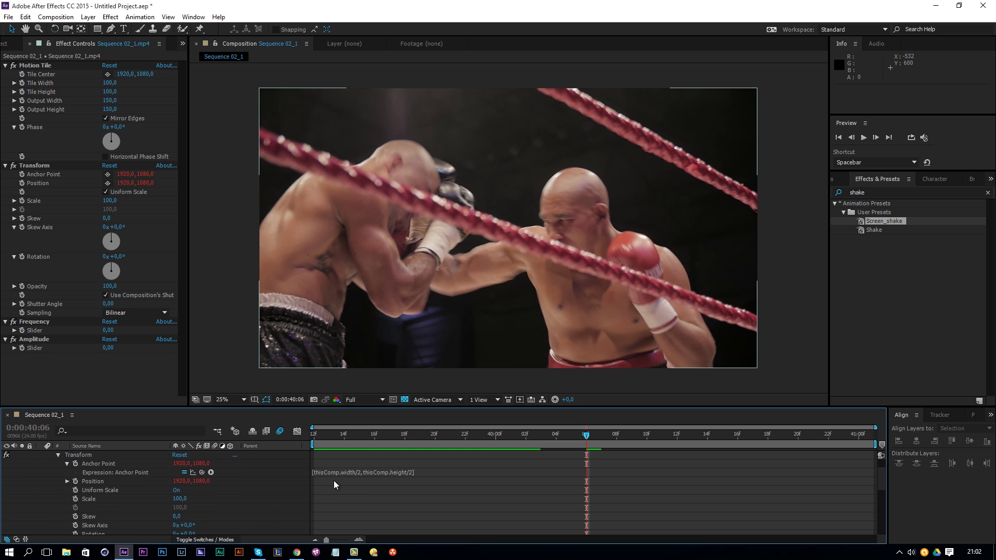
- Copy the [thisComp.width/2, thisComp.height/2] expression and paste it onto Motion Tile's Tile Center
left_click(372, 471)
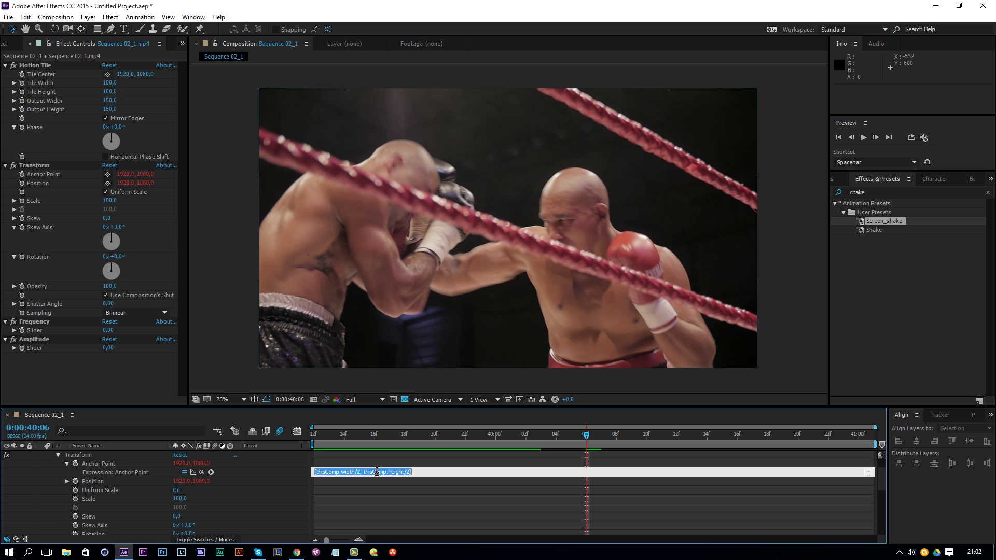
left_click(431, 471)
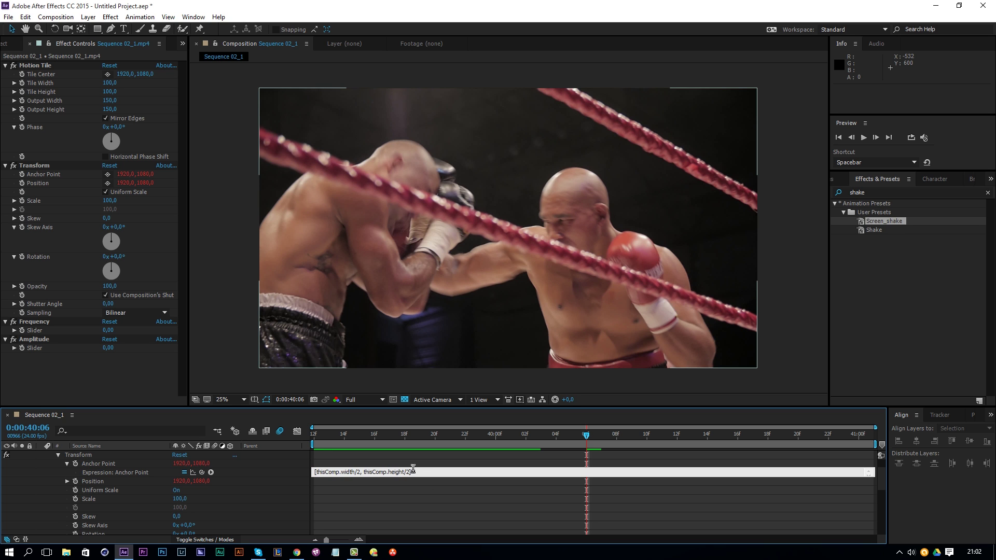
key("ctrl+a")
key("ctrl+c")
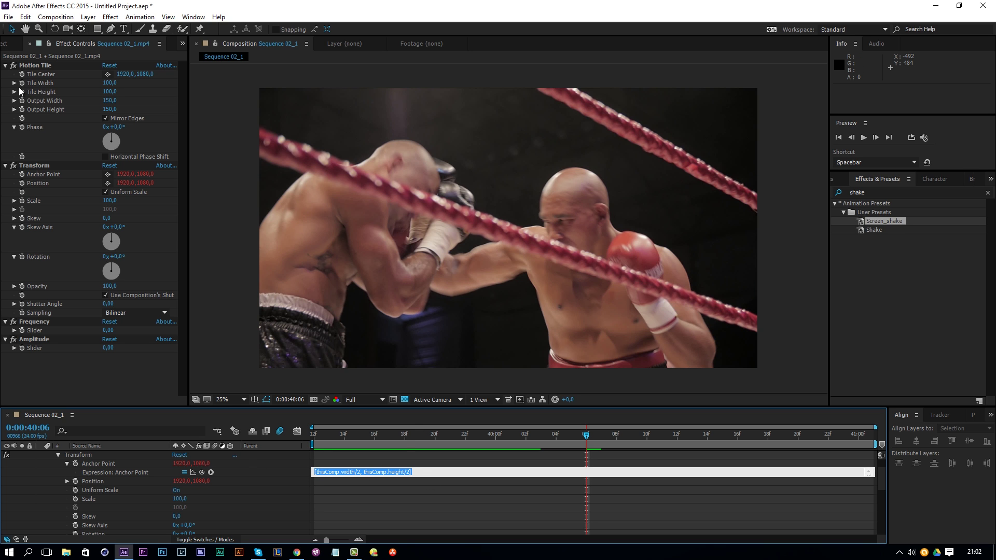
left_click(23, 76)
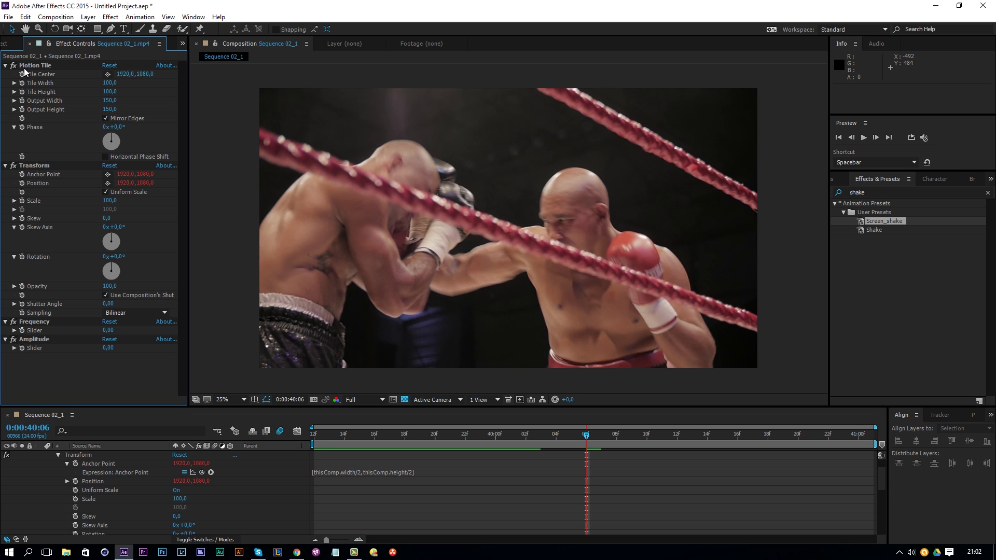
left_click(23, 75, "alt")
key("ctrl+v")
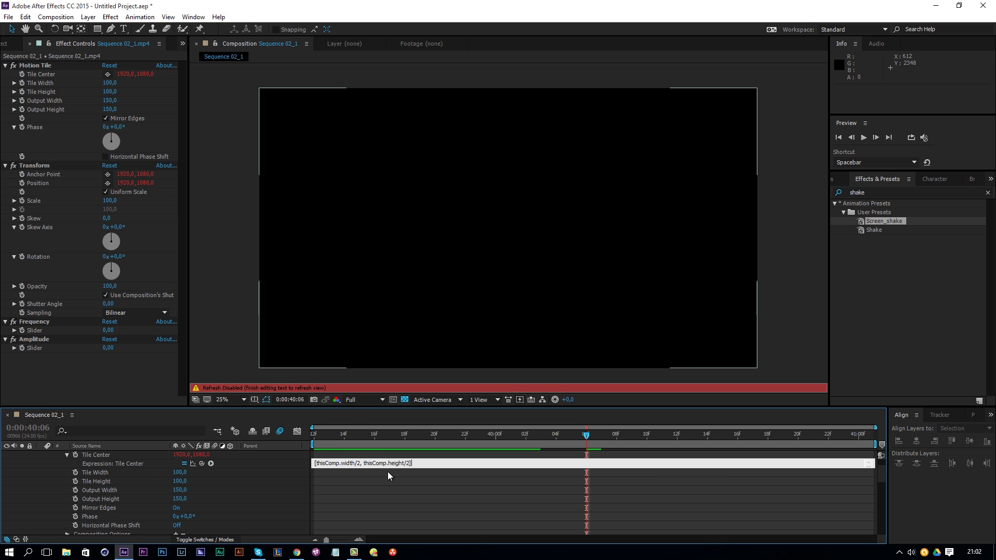
left_click(410, 483)
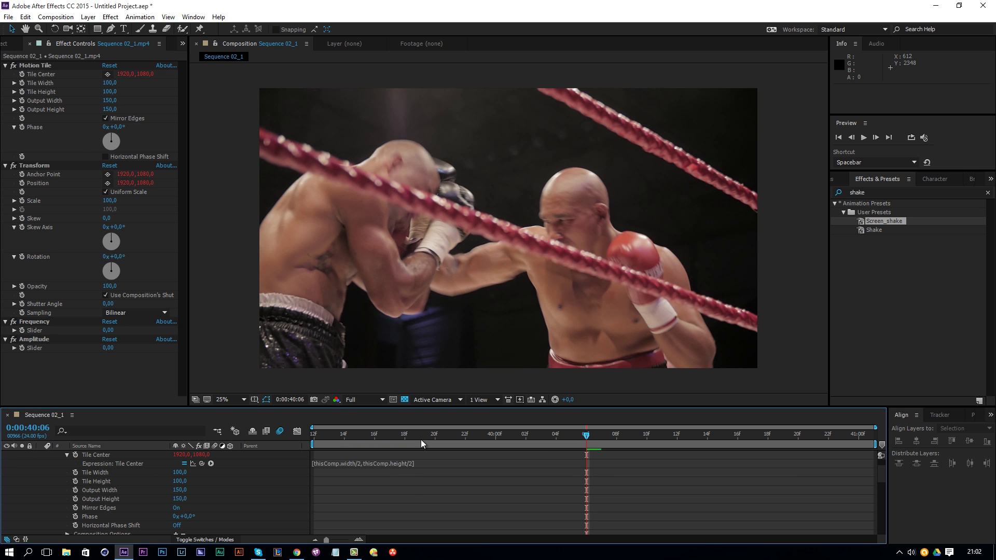
- Select Motion Tile, Transform, Frequency and Amplitude, and save them as animation preset Screen_shake2
left_click(450, 439)
left_click_drag(459, 440, 405, 439)
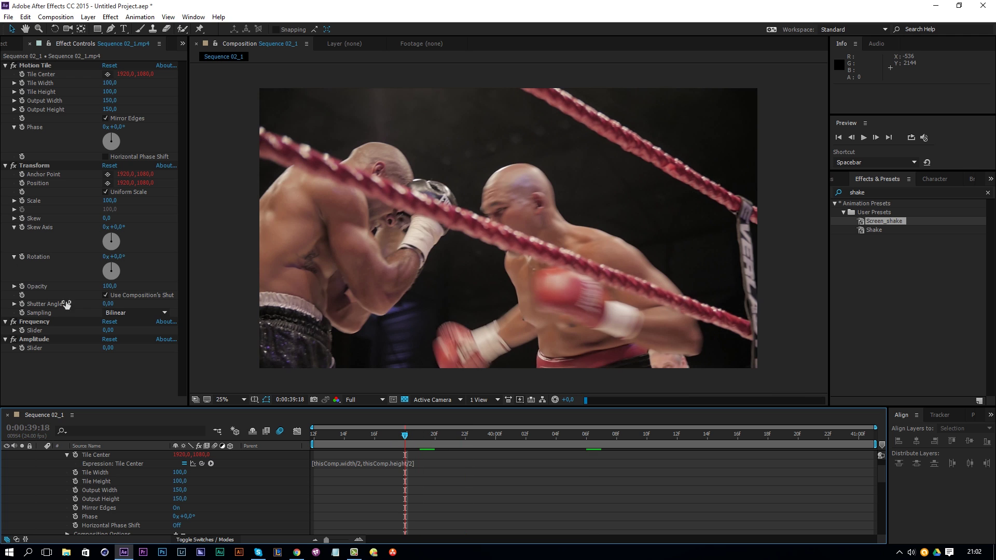
left_click(39, 164)
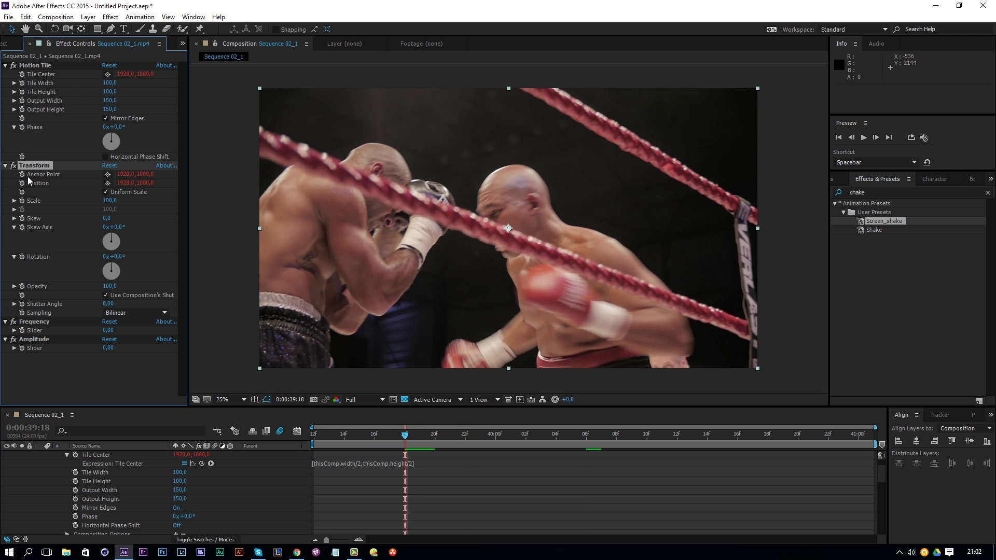
key("ctrl+a")
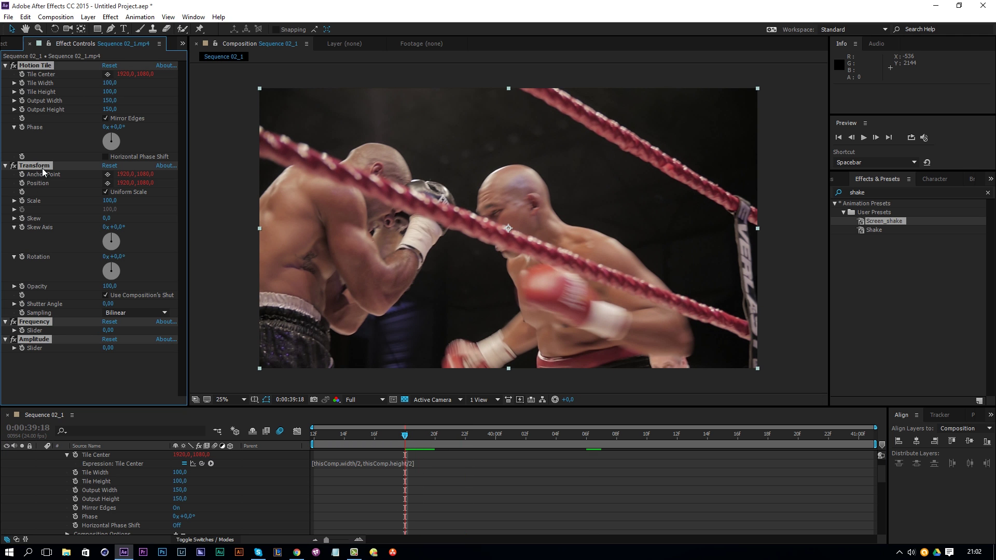
left_click(140, 17)
left_click(113, 30)
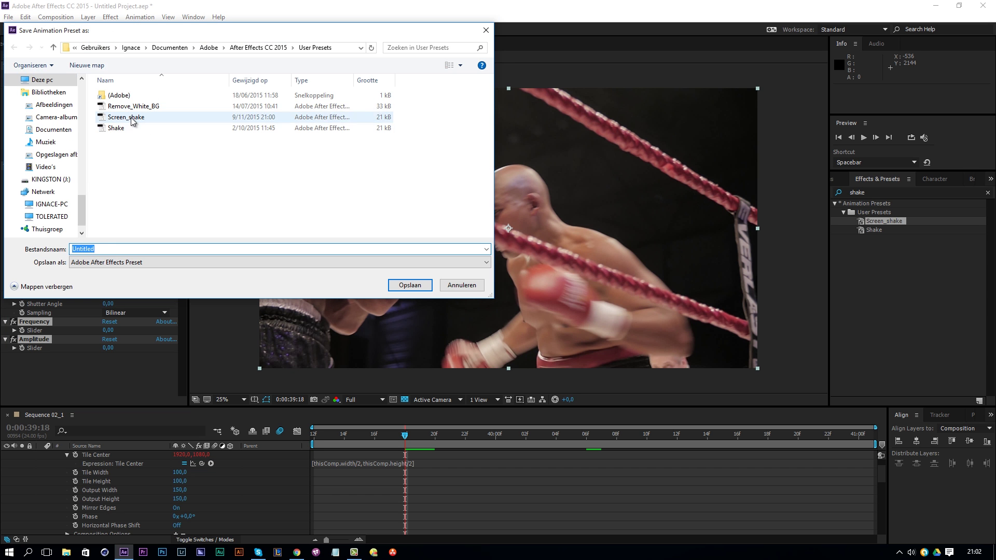
left_click(126, 118)
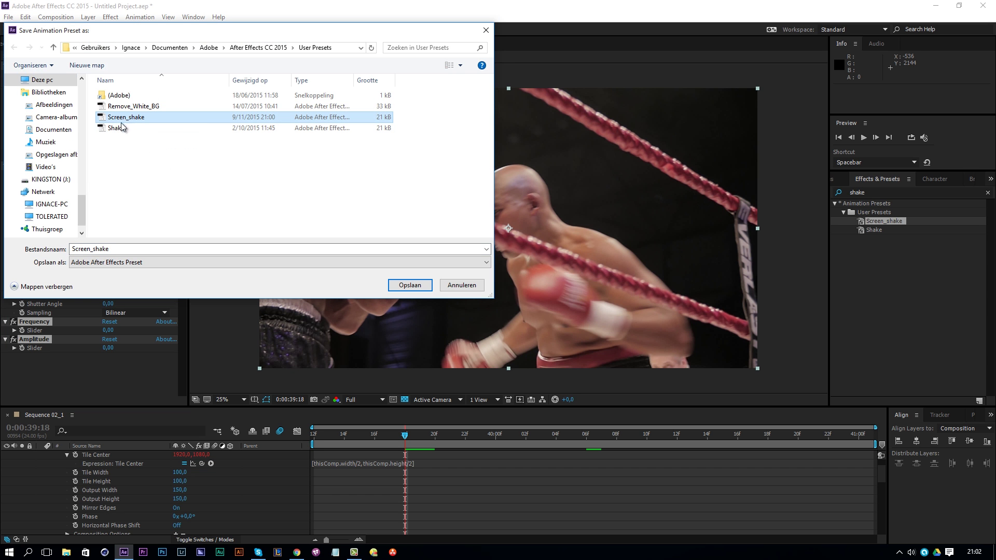
left_click(133, 251)
type("2")
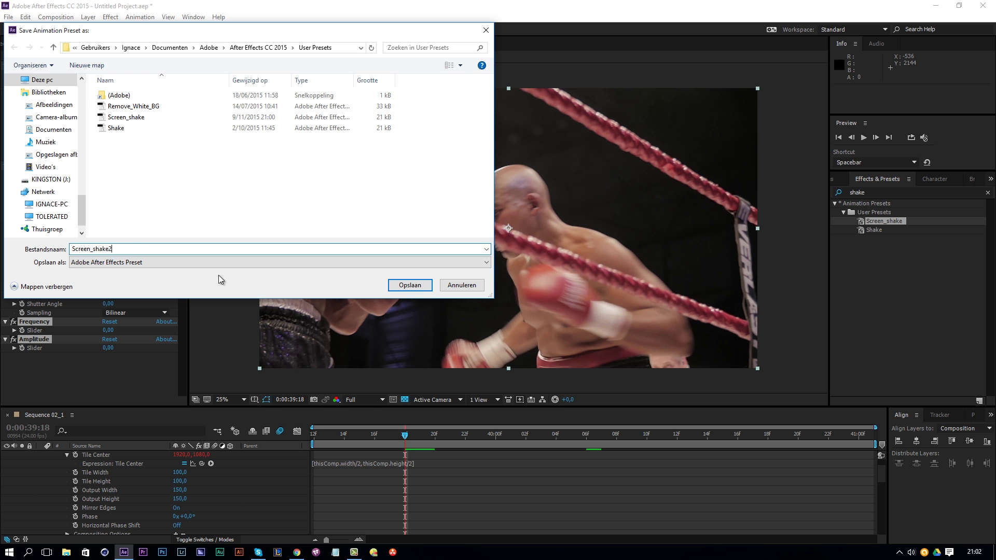
left_click(414, 287)
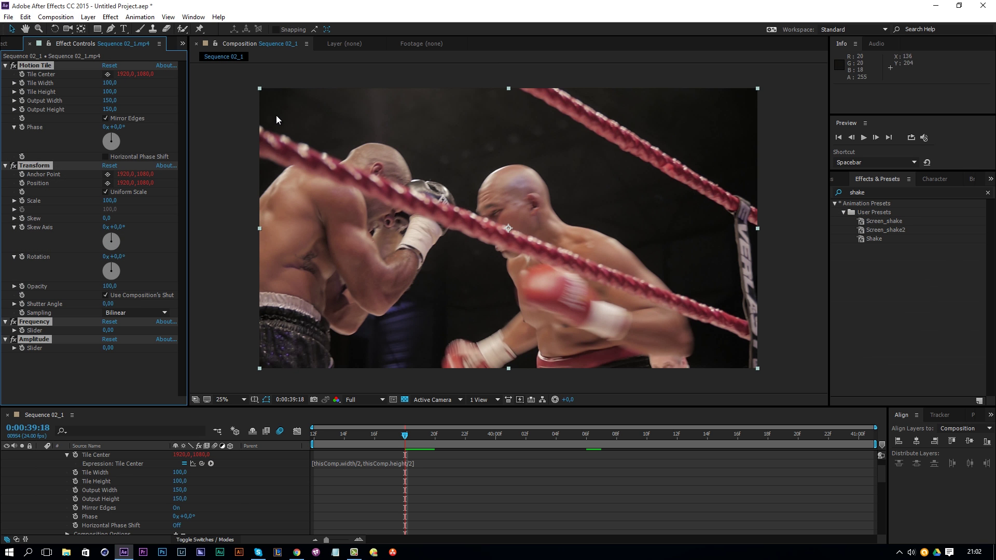
- Make a new 1920×1080 composition, Sequence 02_4, from Sequence 02_2 in the Project panel
left_click(15, 43)
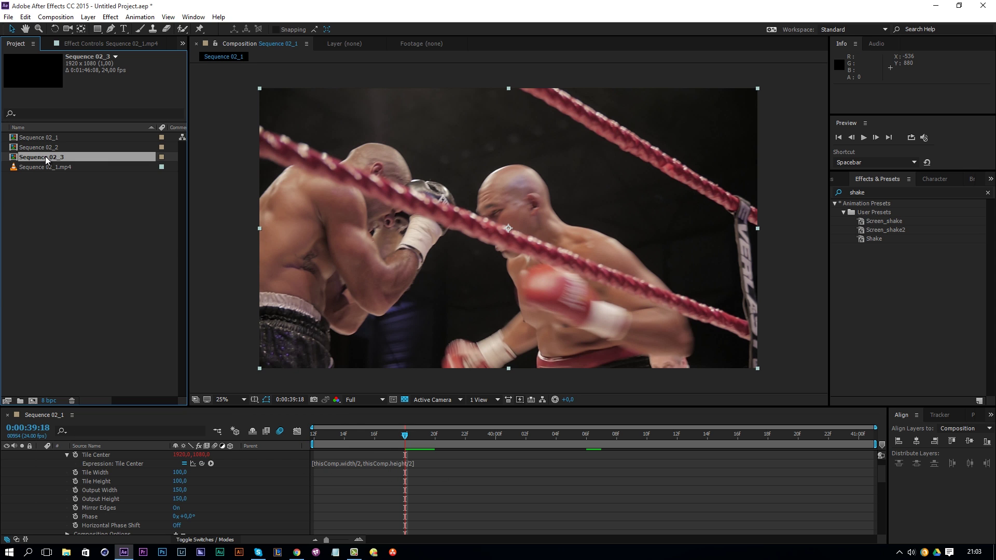
left_click_drag(42, 149, 37, 404)
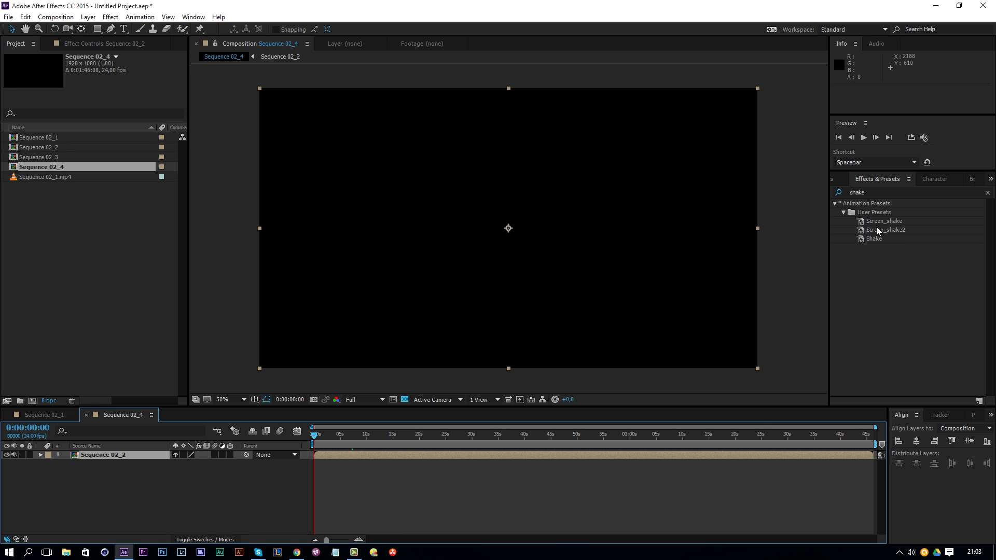
- Apply Screen_shake2 to Sequence 02_2, set Frequency 11, and scrub to 22:09 to check the shake
left_click_drag(886, 232, 627, 456)
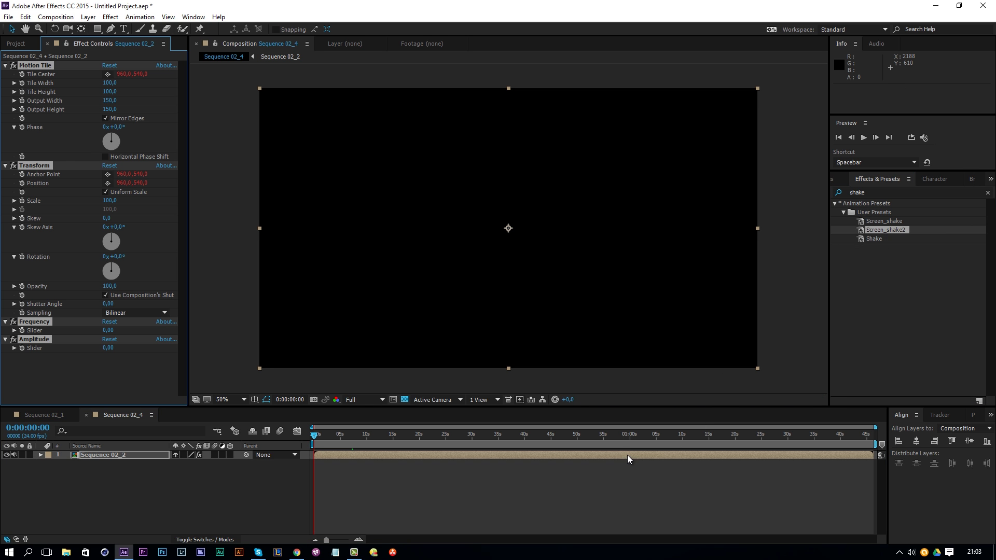
left_click(382, 437)
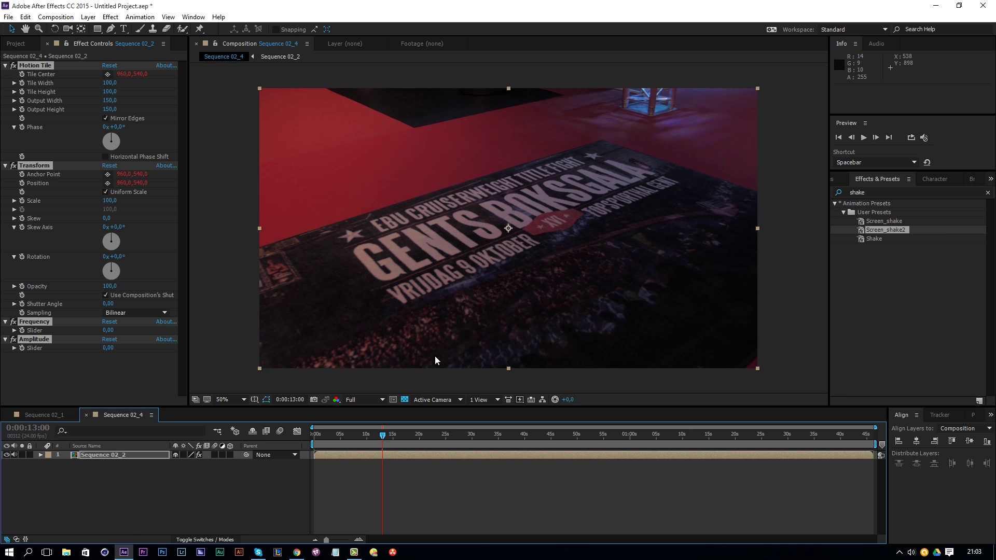
left_click(415, 439)
left_click_drag(107, 331, 118, 353)
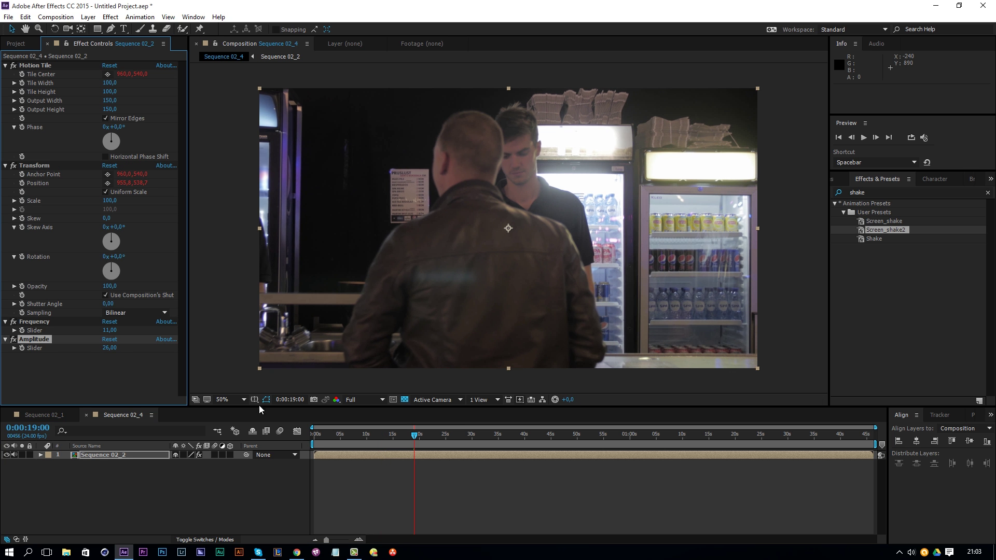
left_click_drag(416, 439, 432, 437)
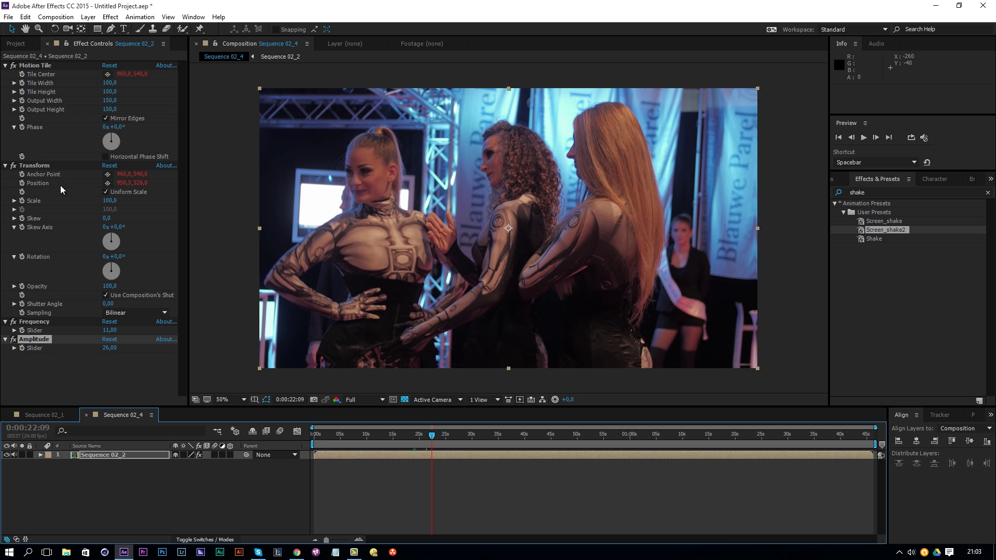
left_click(36, 167)
- Delete the trial shake effects and apply the original Screen_shake preset to Sequence 02_2
key("ctrl+a")
key("Delete")
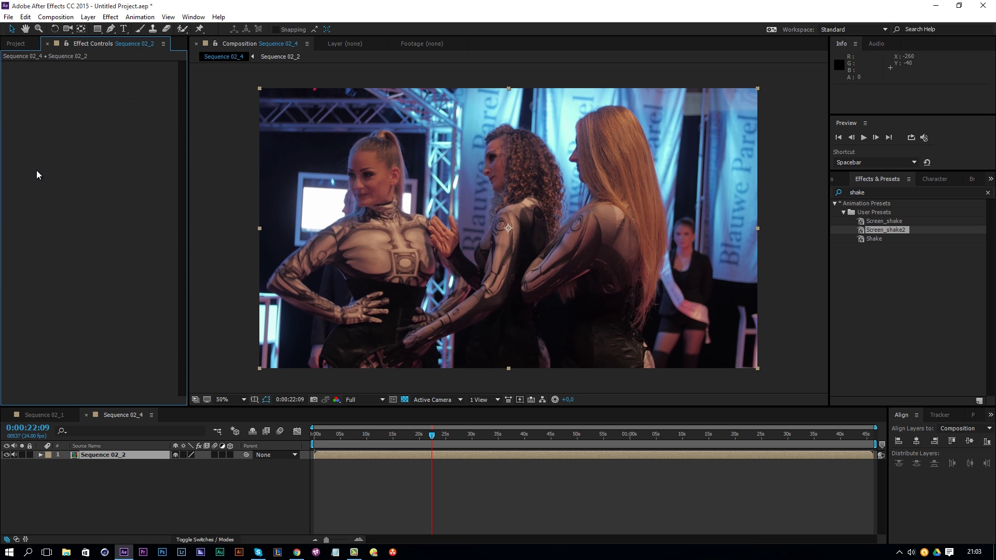
left_click_drag(873, 230, 614, 452)
left_click(877, 223)
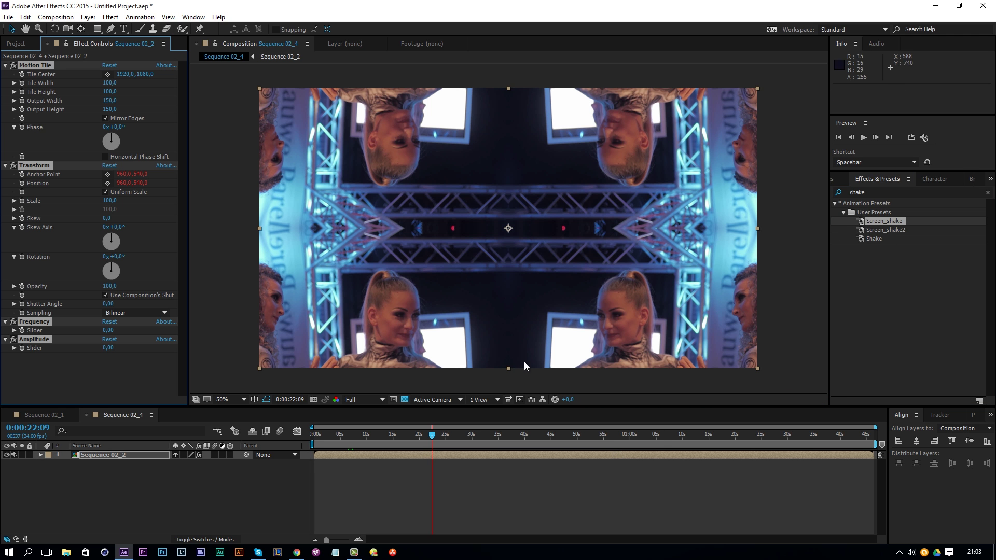